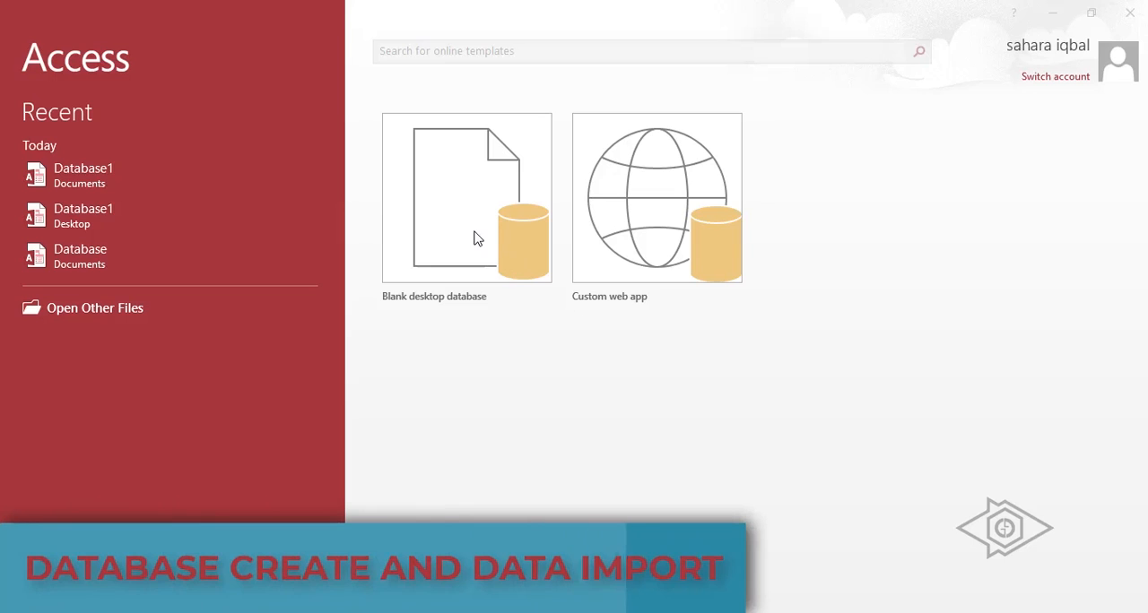
Create a blank desktop database and select its Table1 table.
click(473, 235)
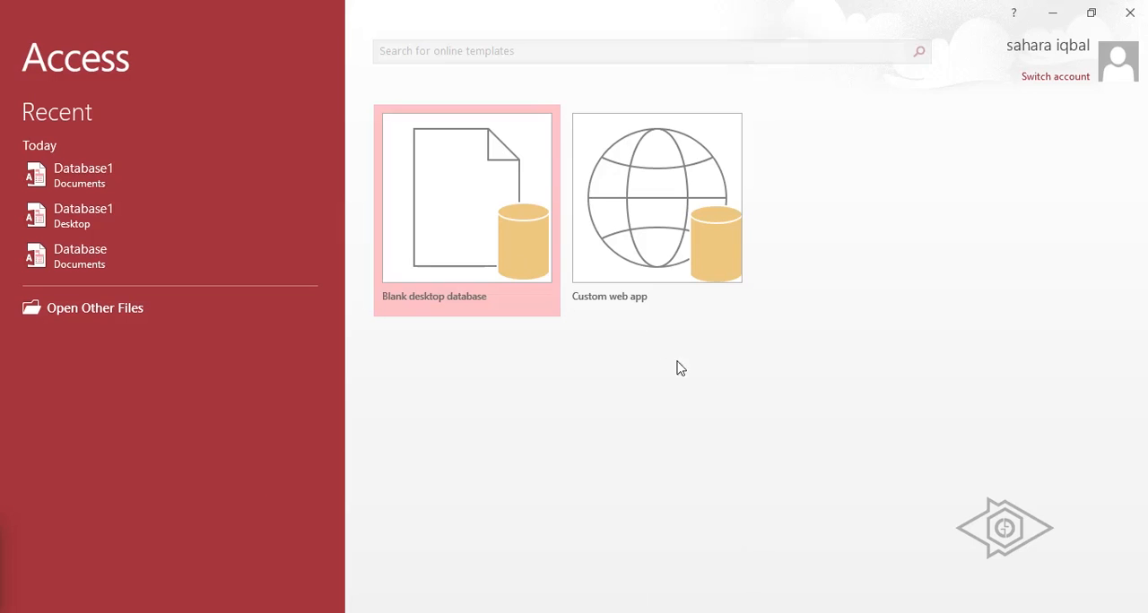
click(451, 227)
click(587, 284)
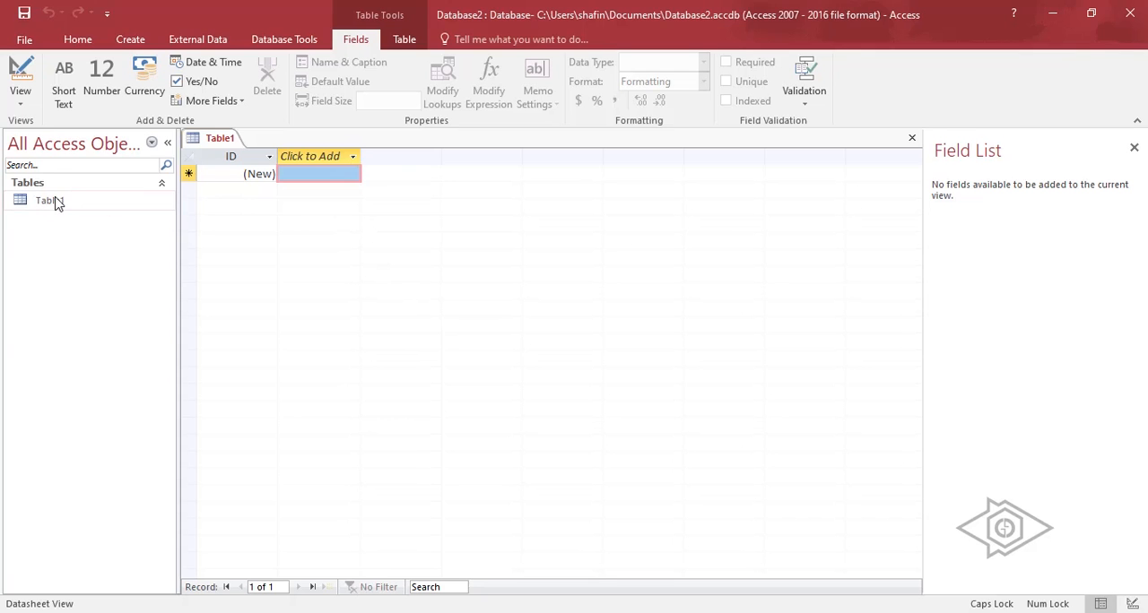
click(55, 200)
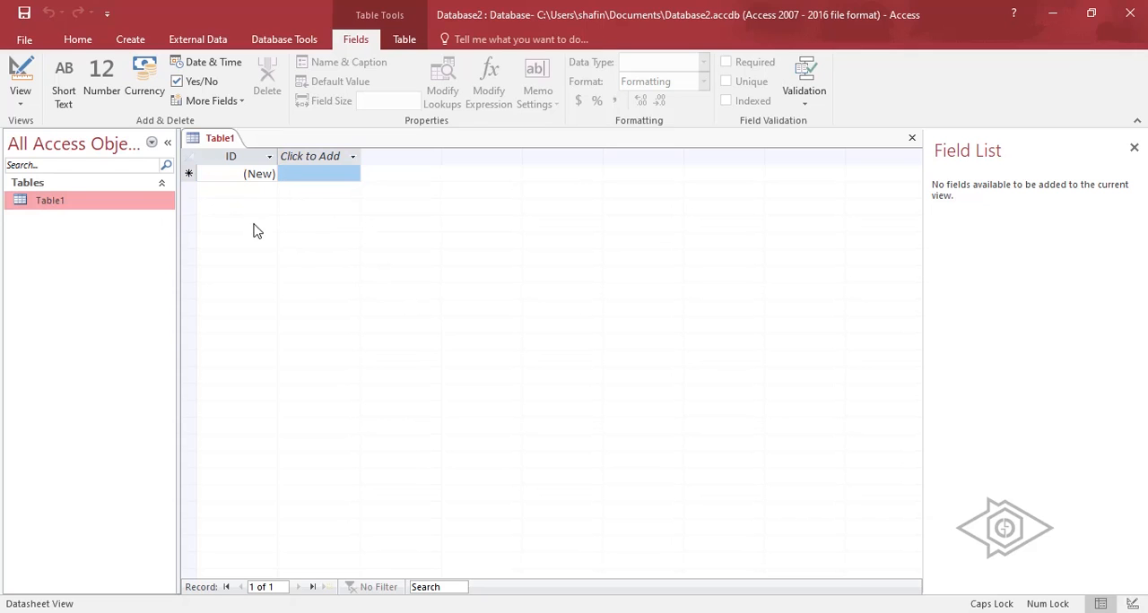
click(25, 40)
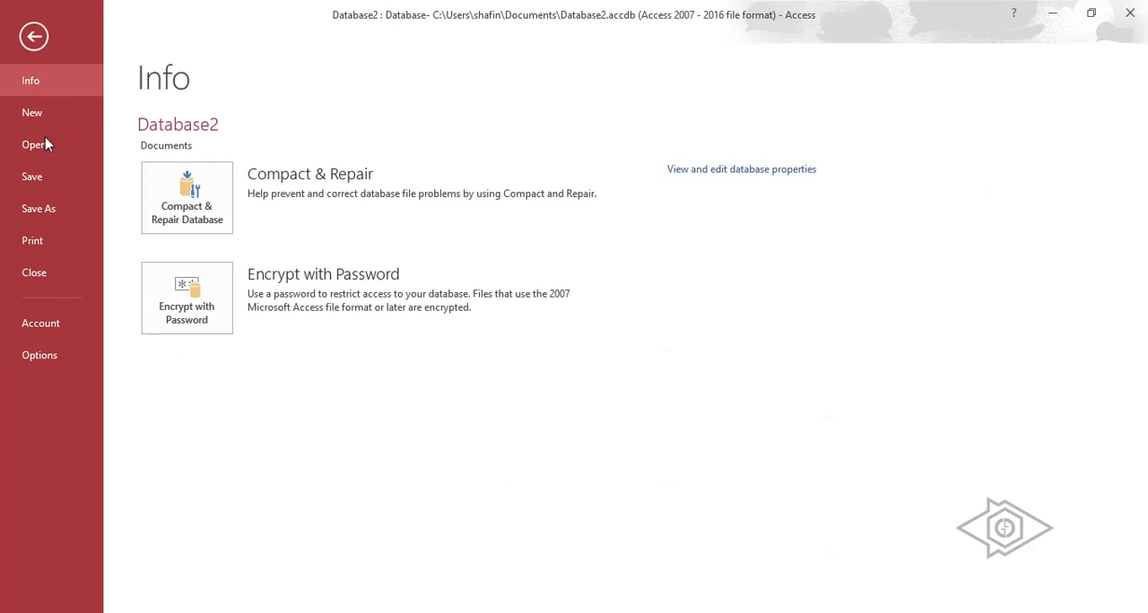
click(41, 113)
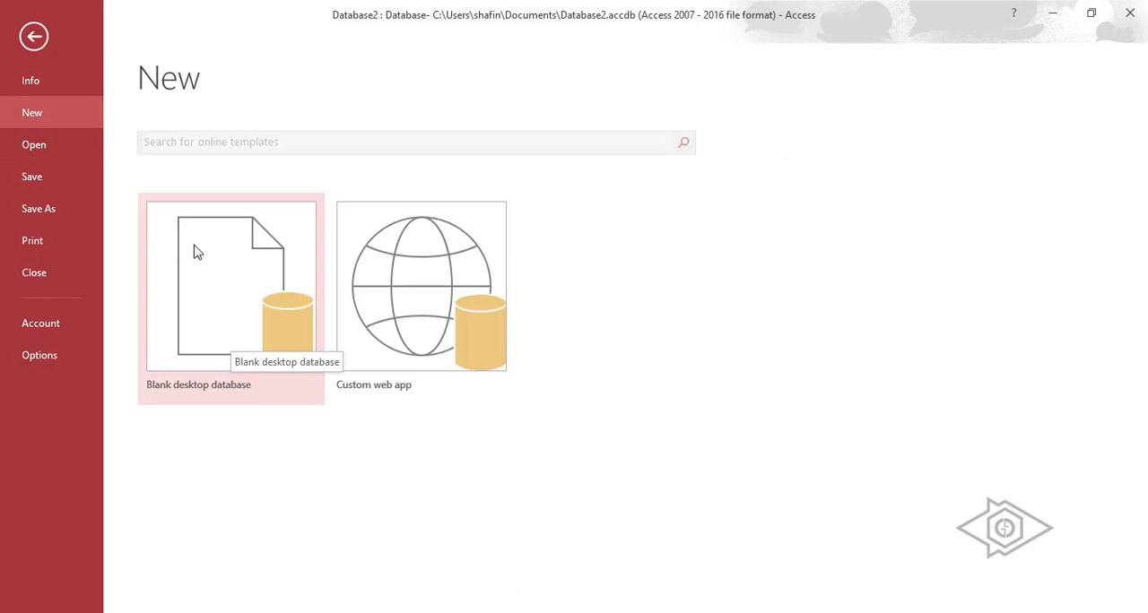
click(38, 40)
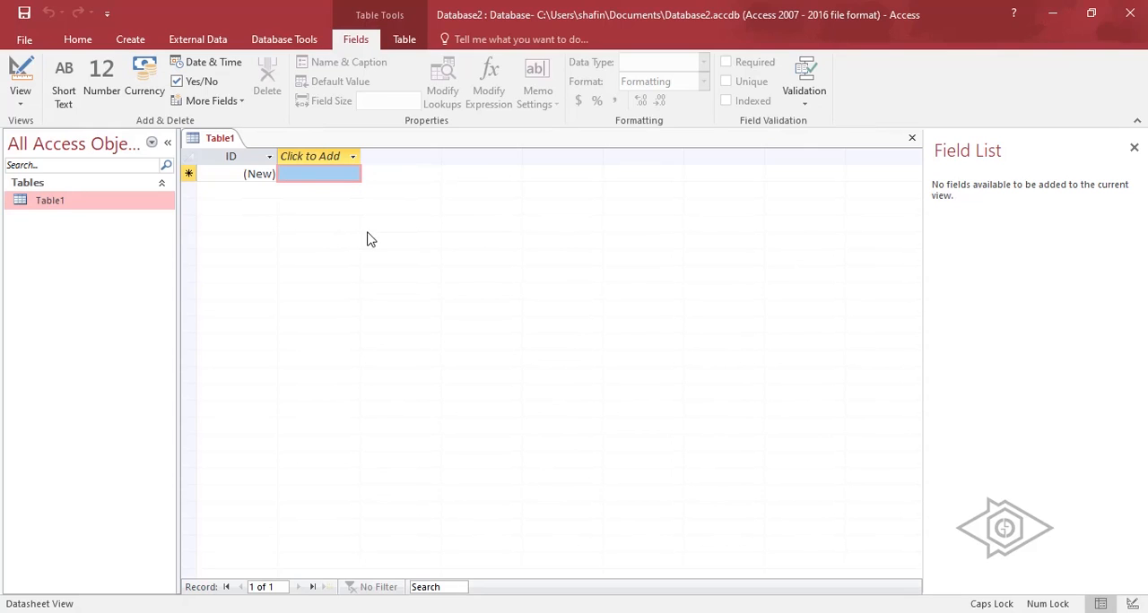
Start importing the Excel file excel.xlsx from the Desktop into a new table in the current database.
click(193, 40)
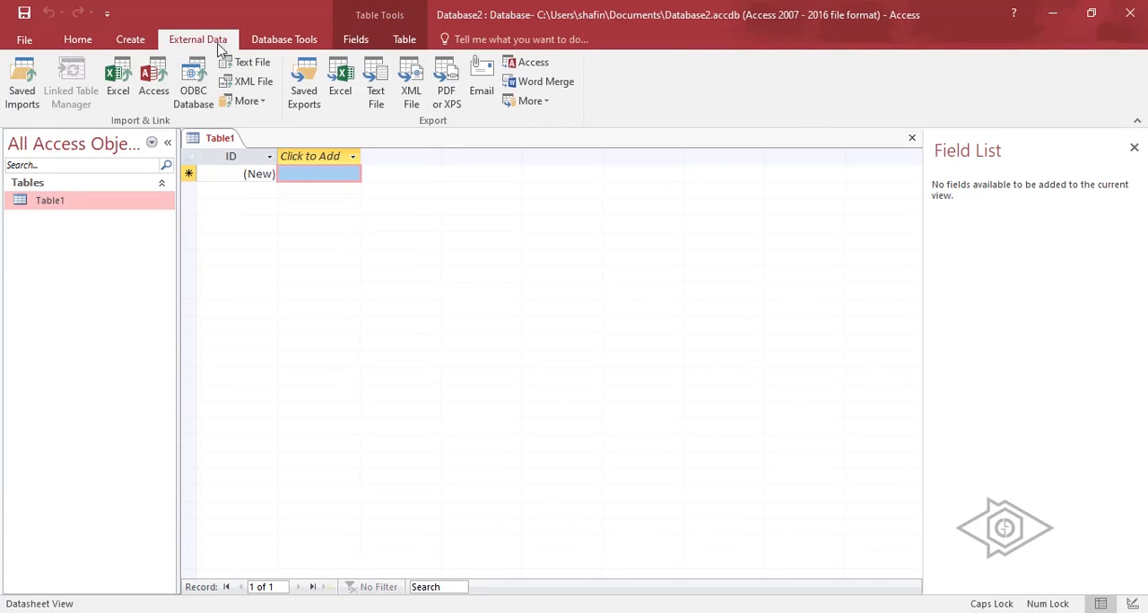
click(118, 82)
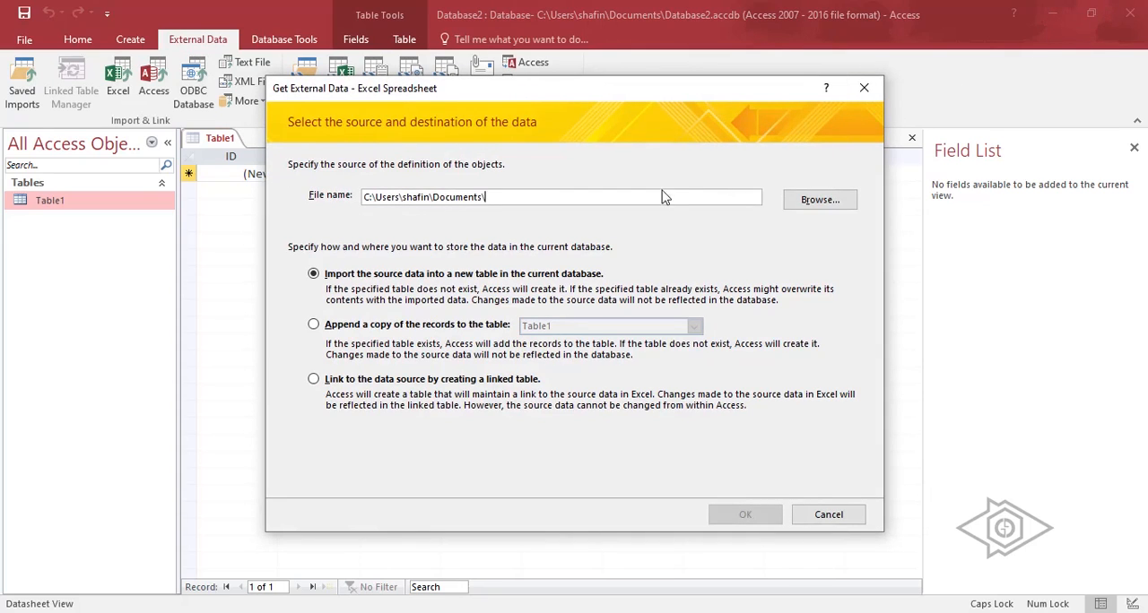
click(818, 199)
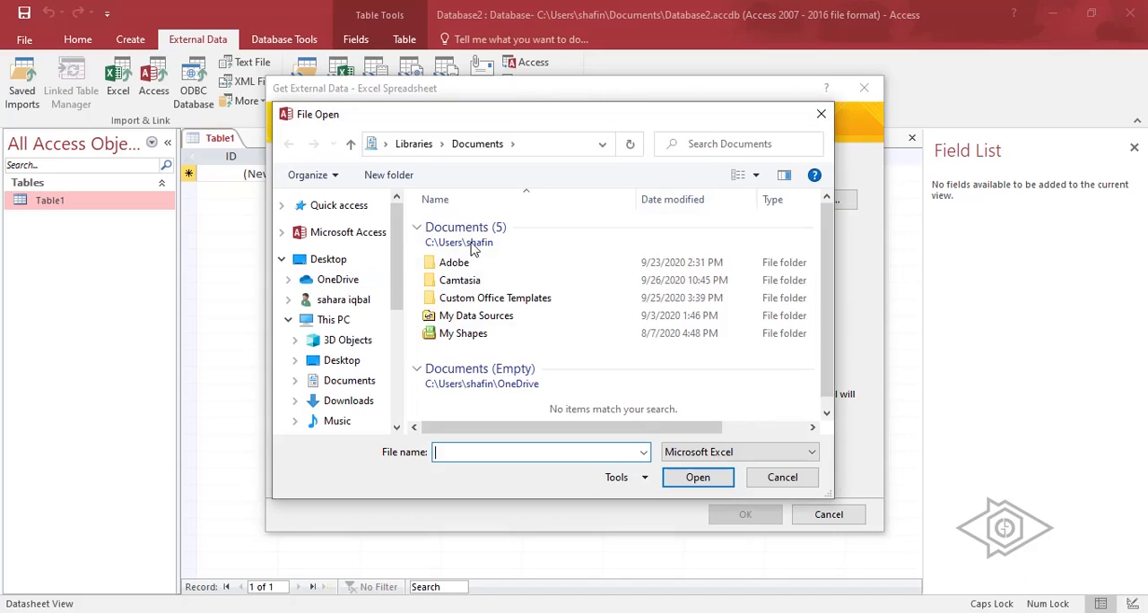
click(342, 359)
click(450, 312)
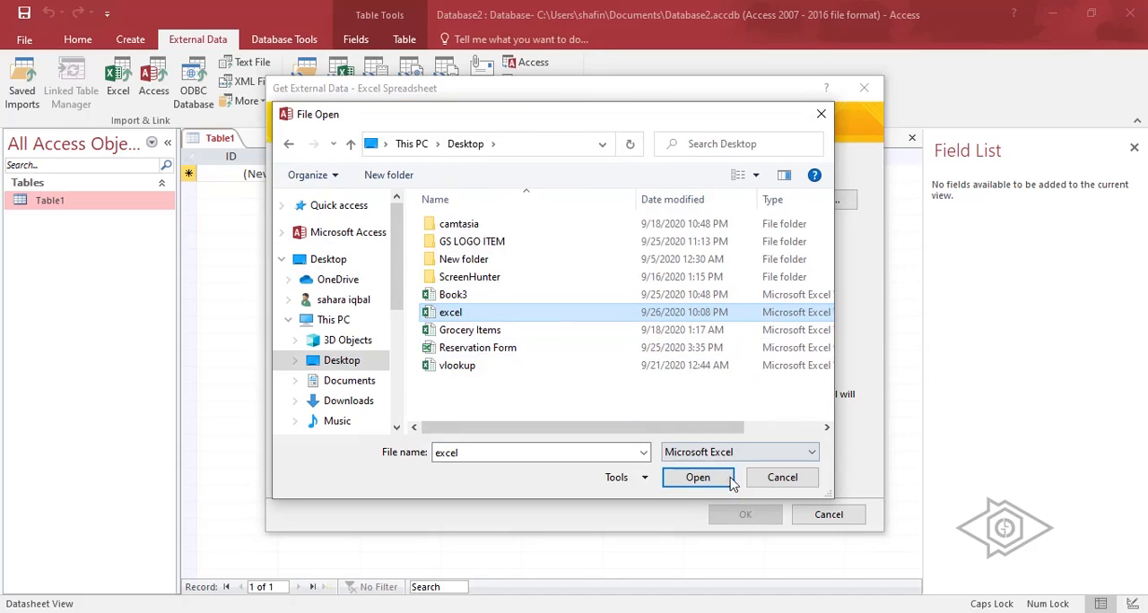
click(698, 477)
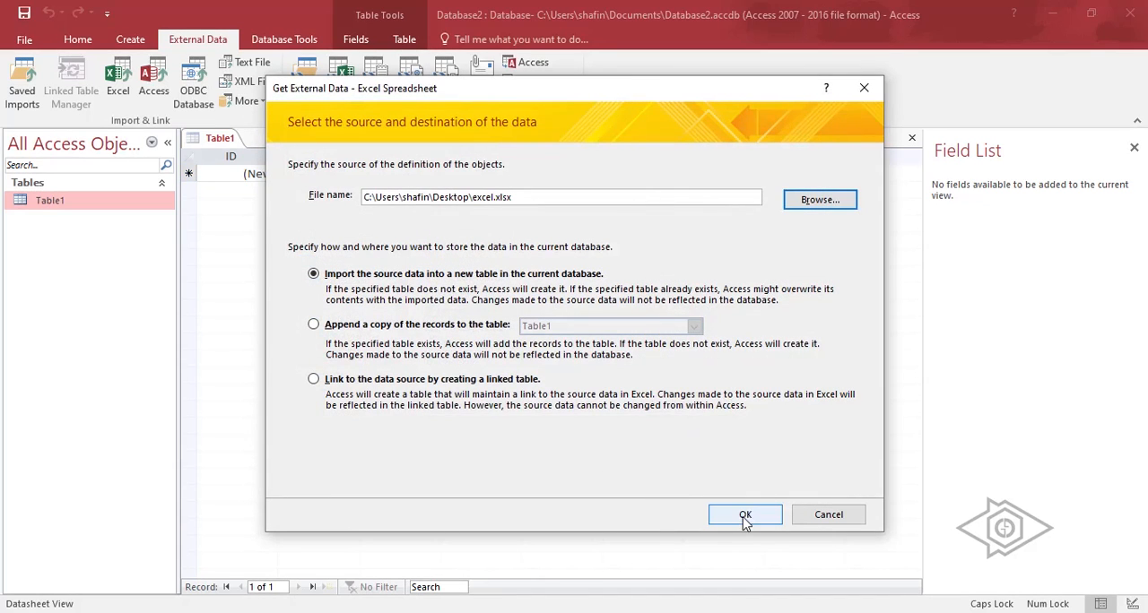
click(745, 515)
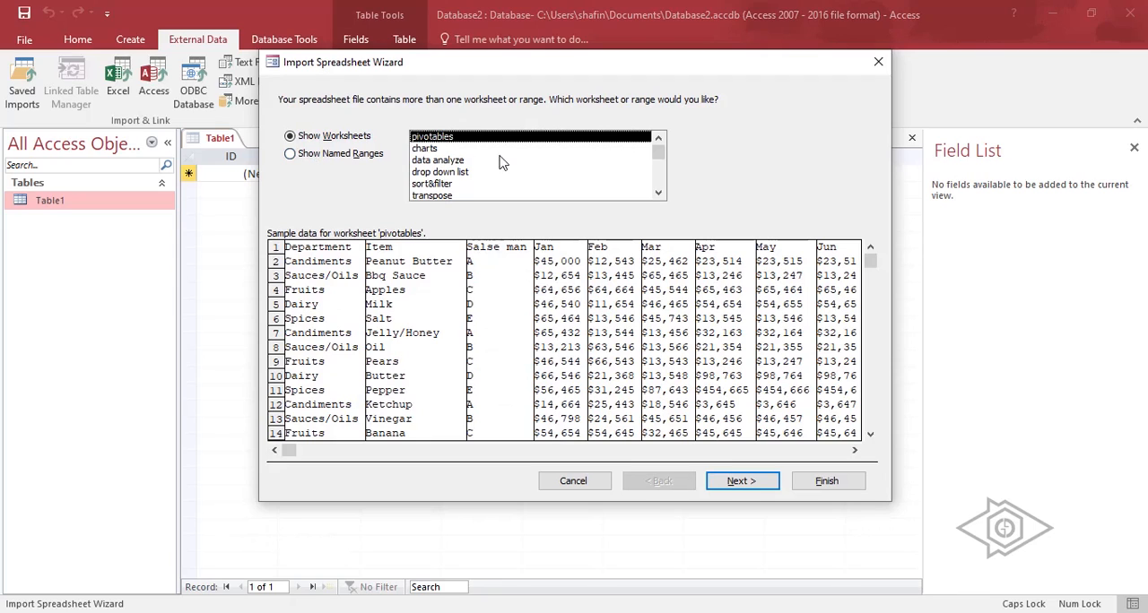
Preview the sample data of the workbook's charts, data analyze, drop down list, sort&filter, transpose and pivotables worksheets.
click(443, 150)
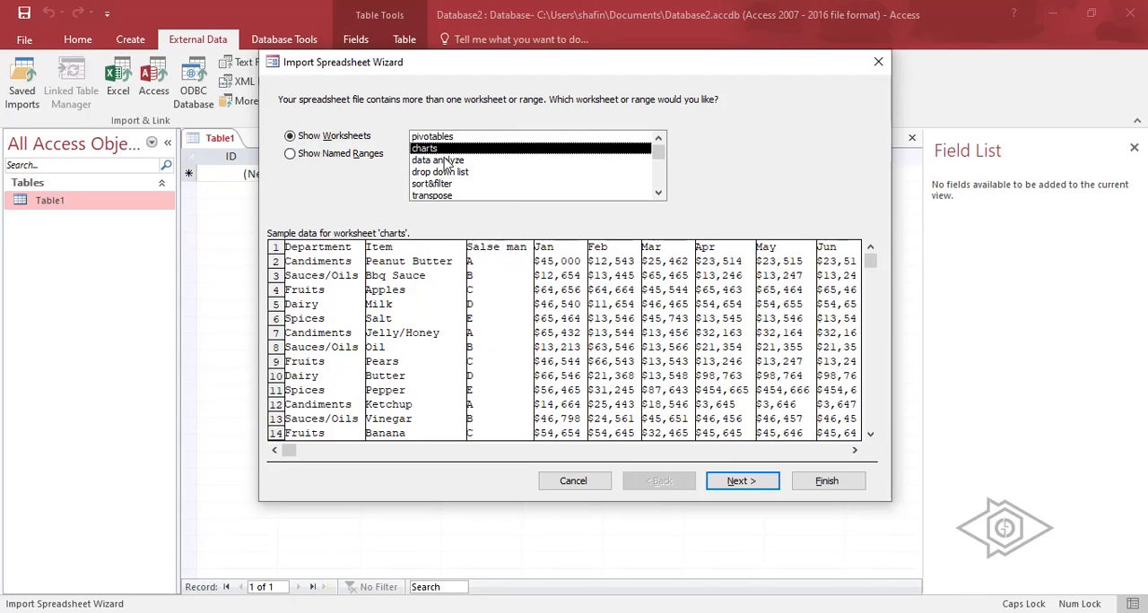
click(449, 161)
click(446, 172)
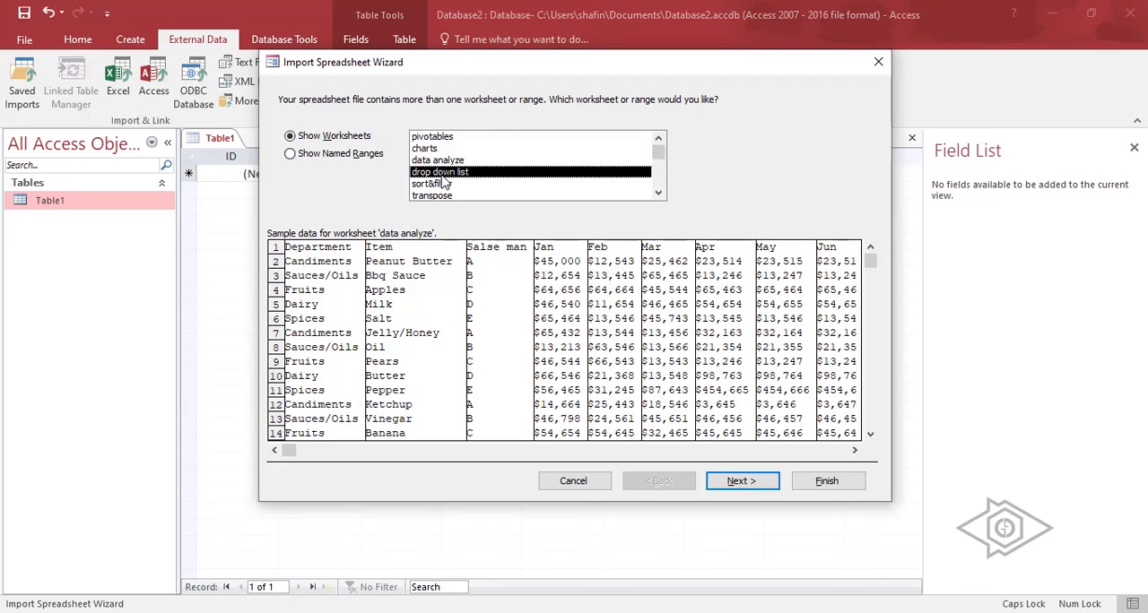
click(441, 183)
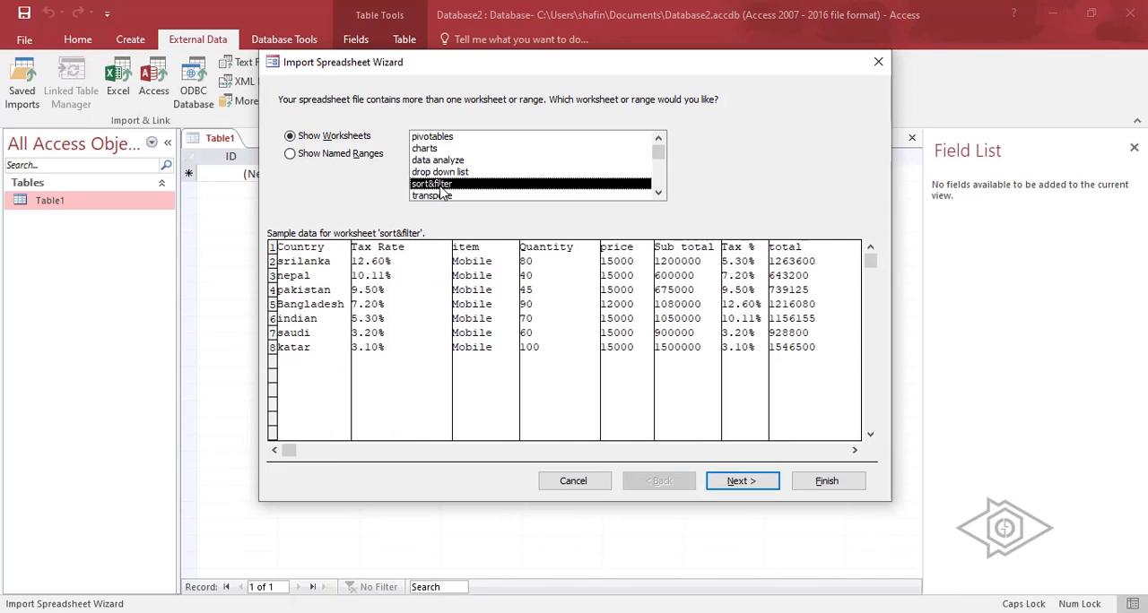
click(439, 197)
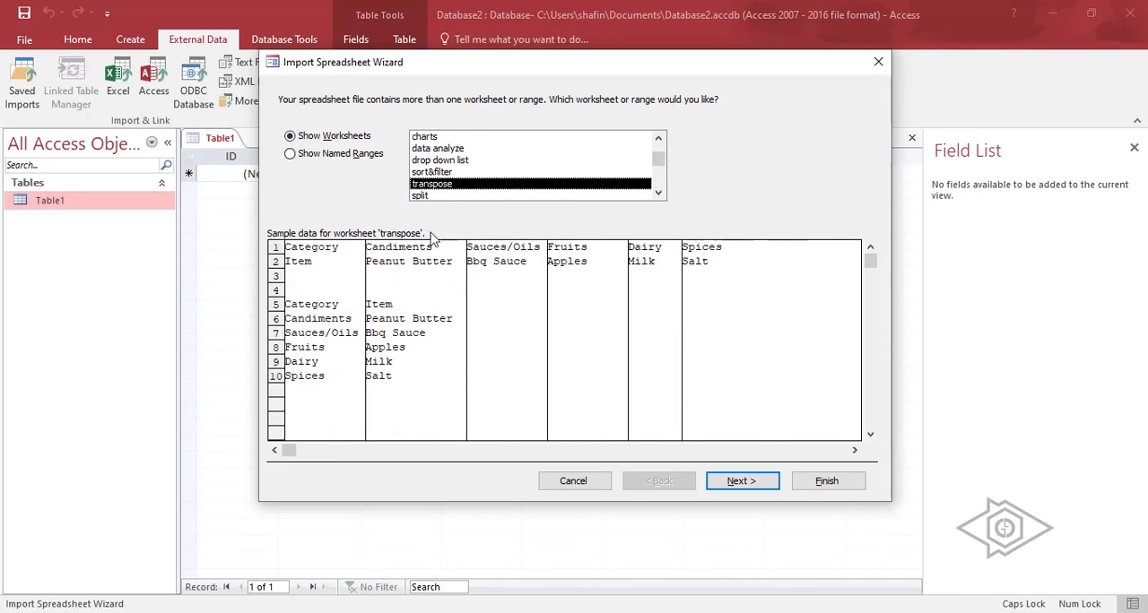
click(429, 149)
click(433, 137)
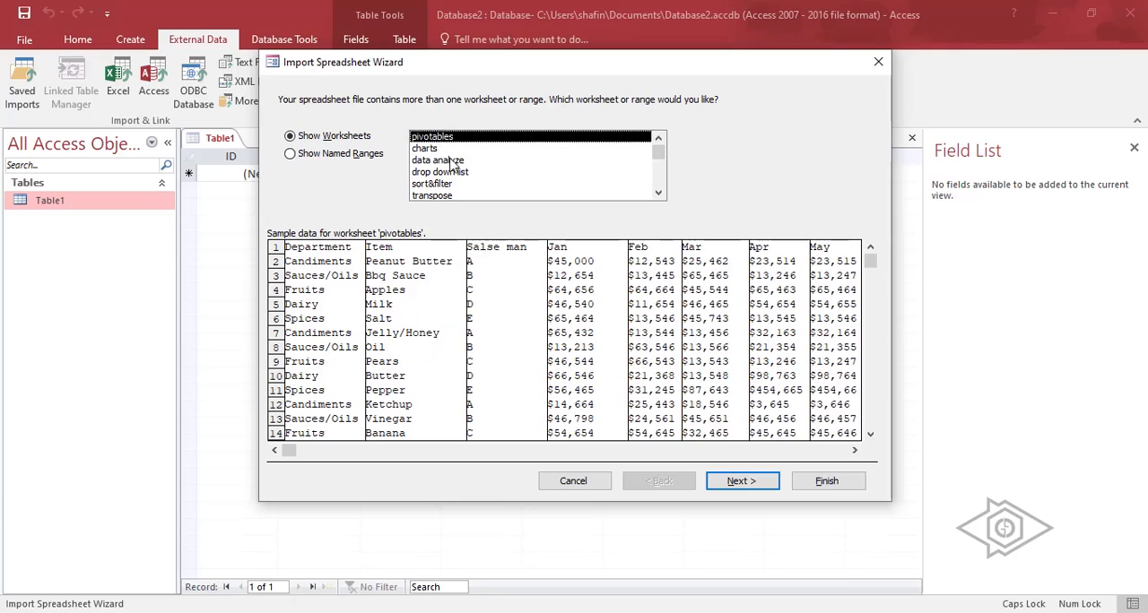
click(451, 161)
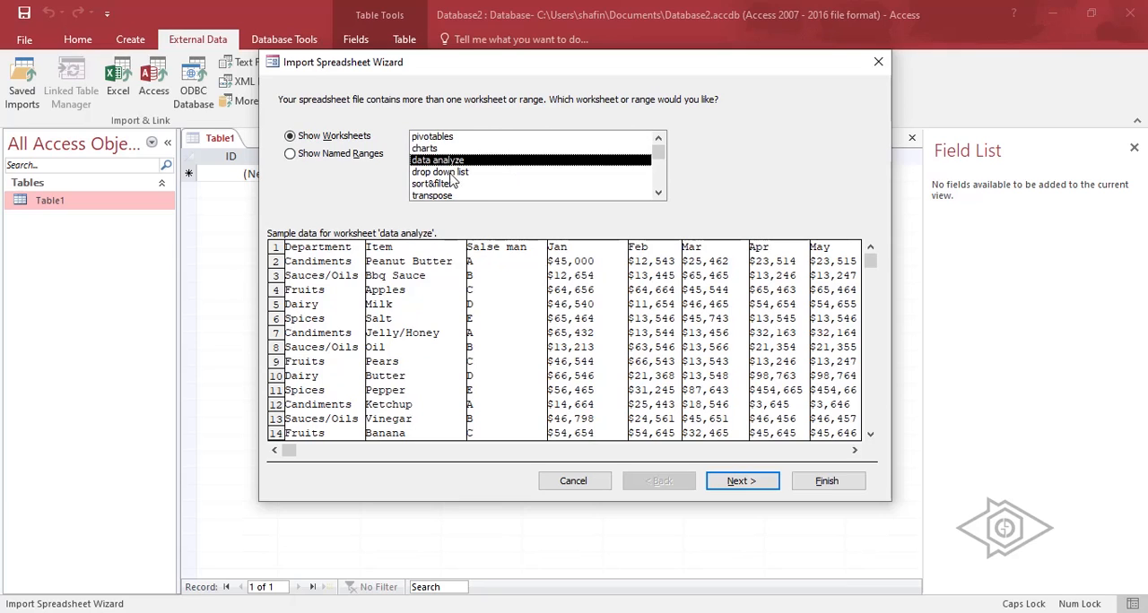
click(452, 174)
click(449, 161)
click(443, 138)
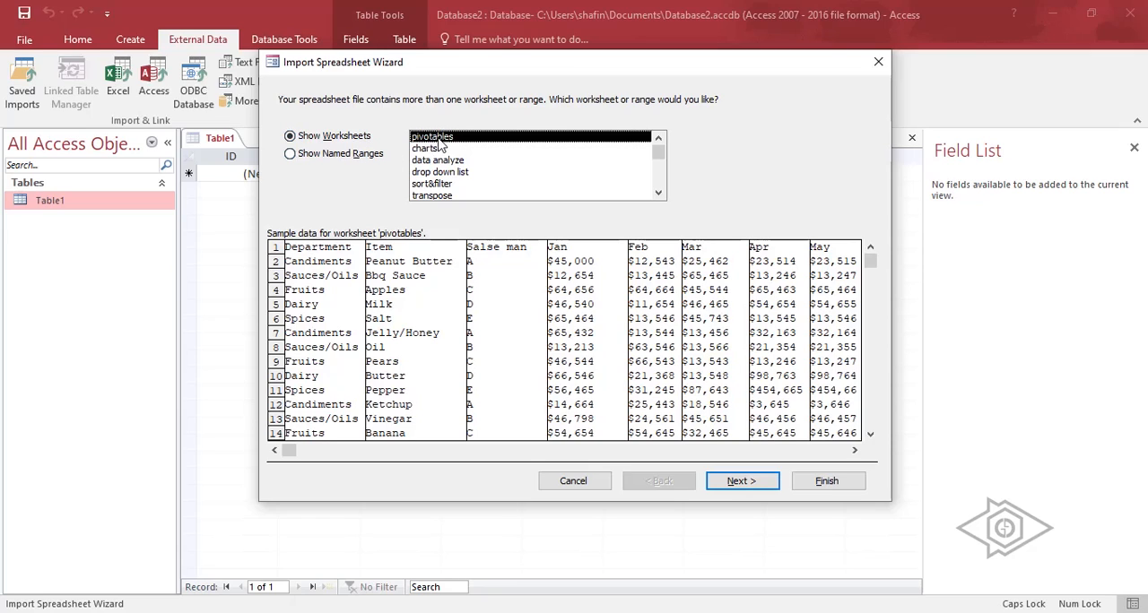
click(434, 148)
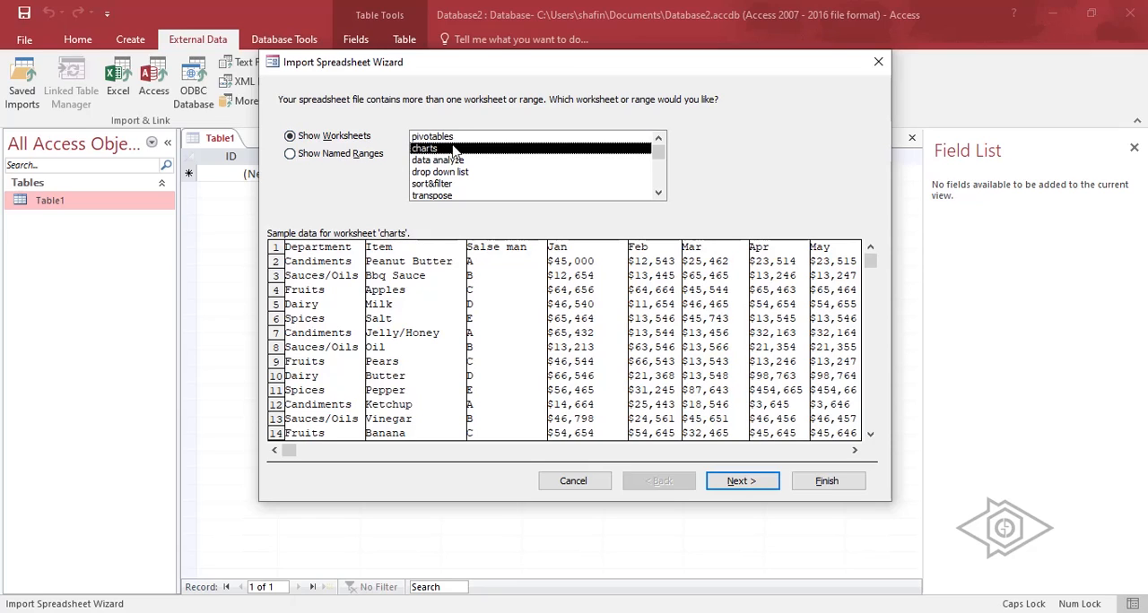
click(436, 162)
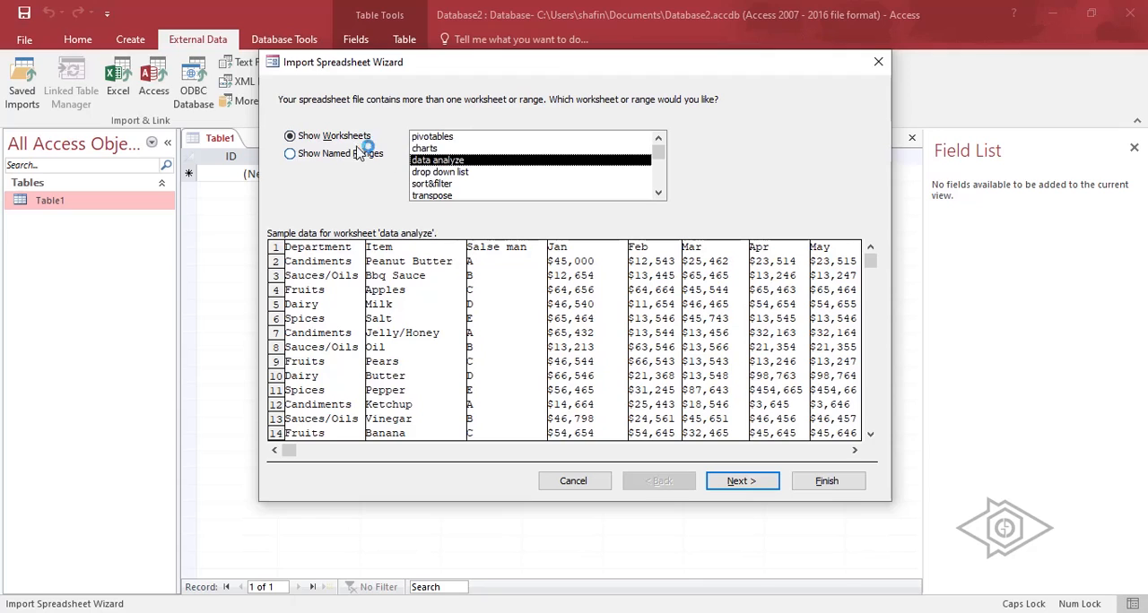
Choose the pivotables worksheet for import, using its first row as column headings and keeping the default field options.
click(436, 141)
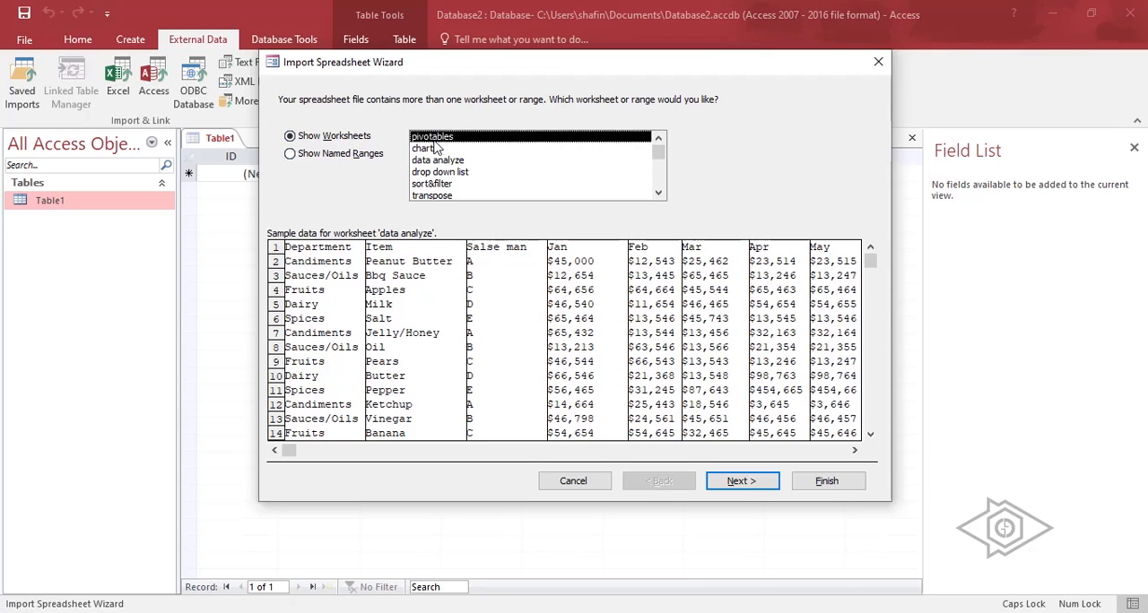
click(769, 475)
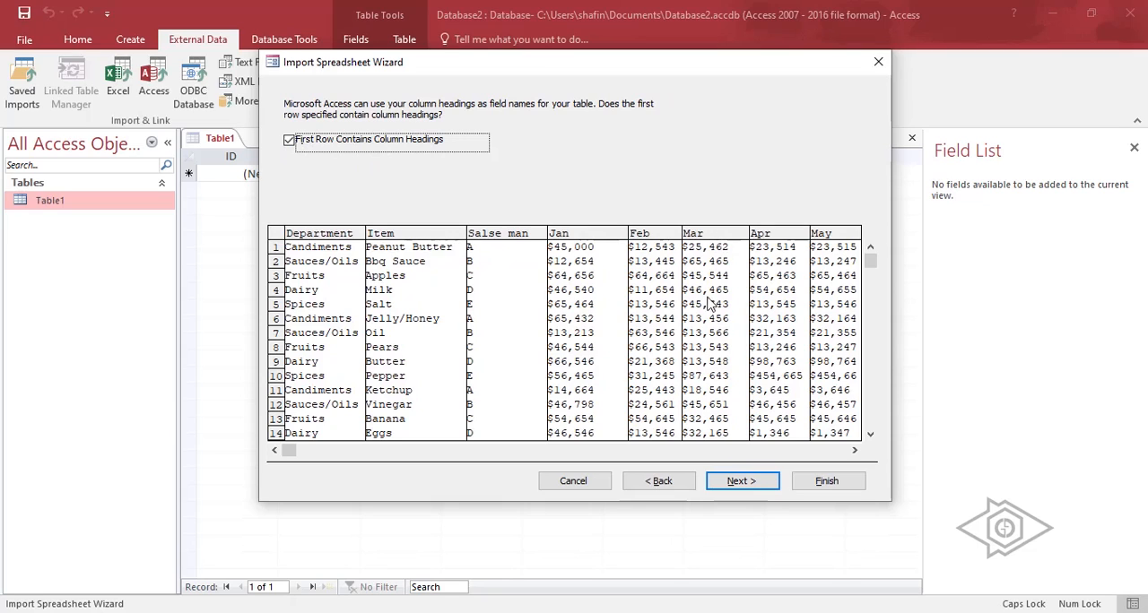
click(722, 480)
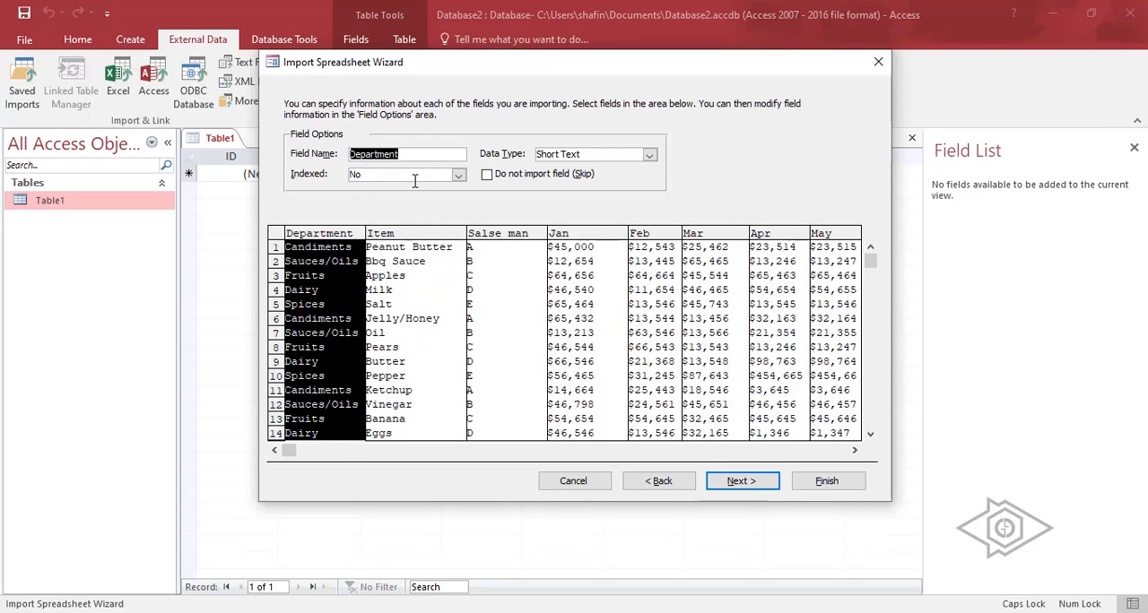
click(746, 482)
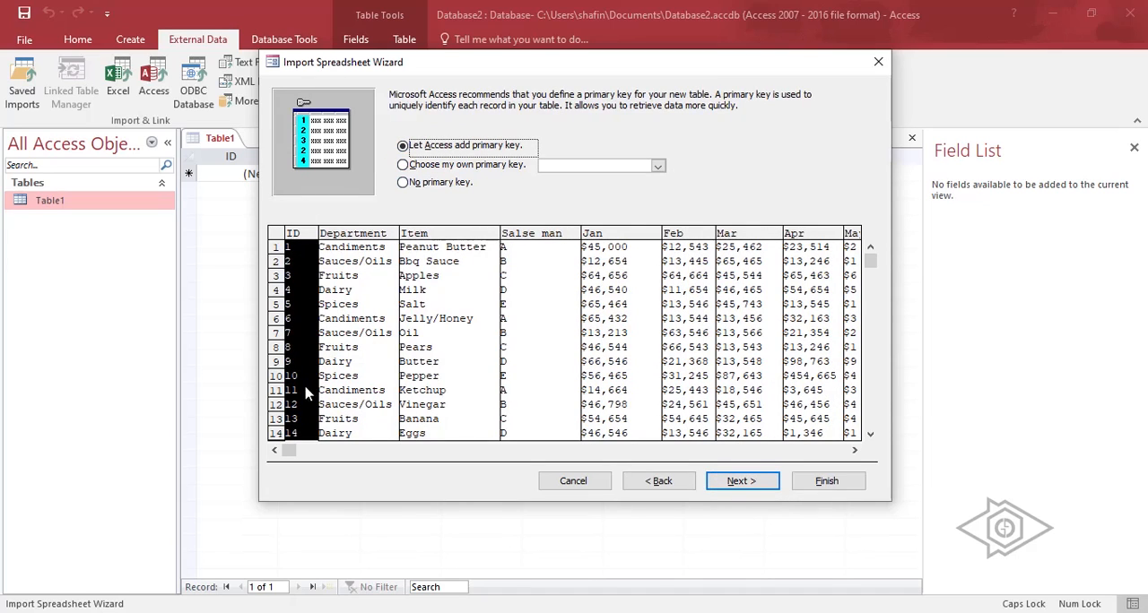
Try a self-chosen primary key on Department, but settle on letting Access add the primary key.
click(402, 165)
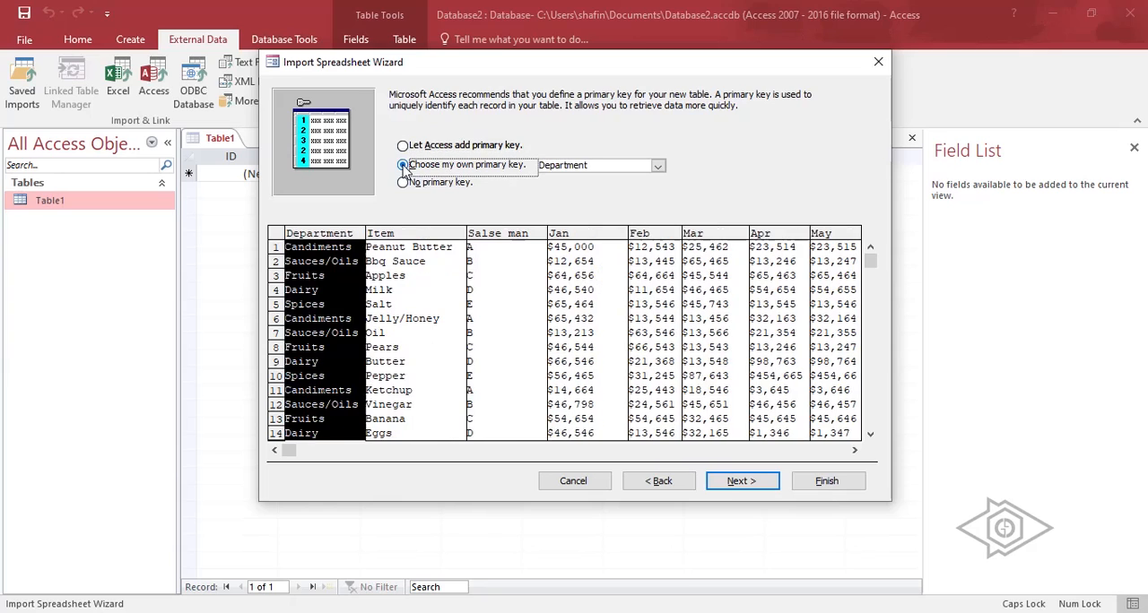
click(403, 145)
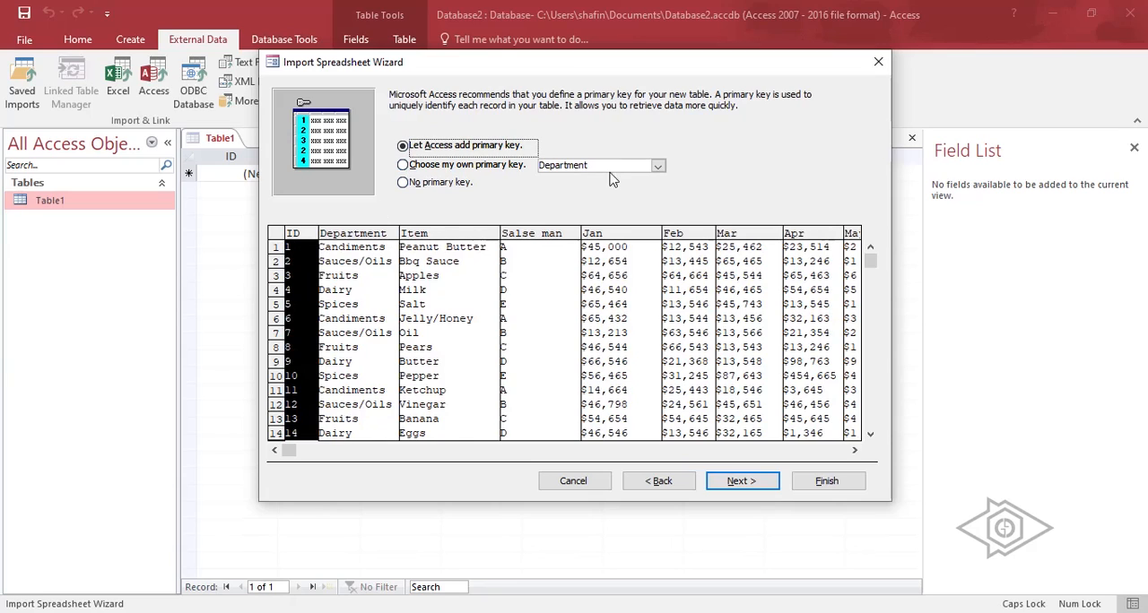
click(752, 484)
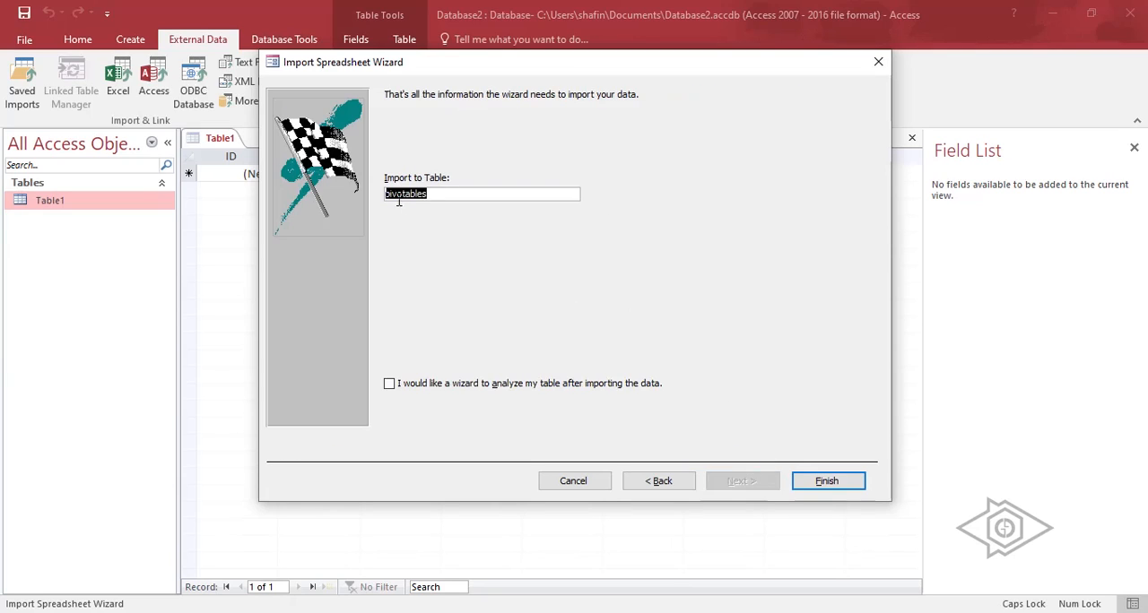
Name the imported table DATABASE and finish the import without saving the import steps.
click(443, 196)
drag(443, 196, 374, 197)
text(DATABASE)
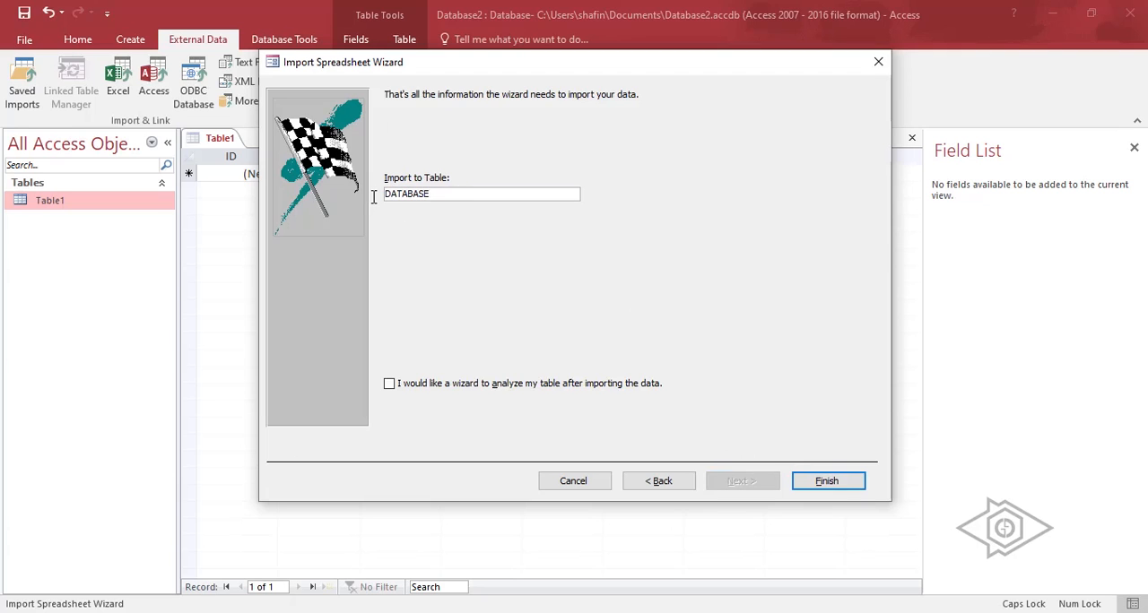
click(825, 481)
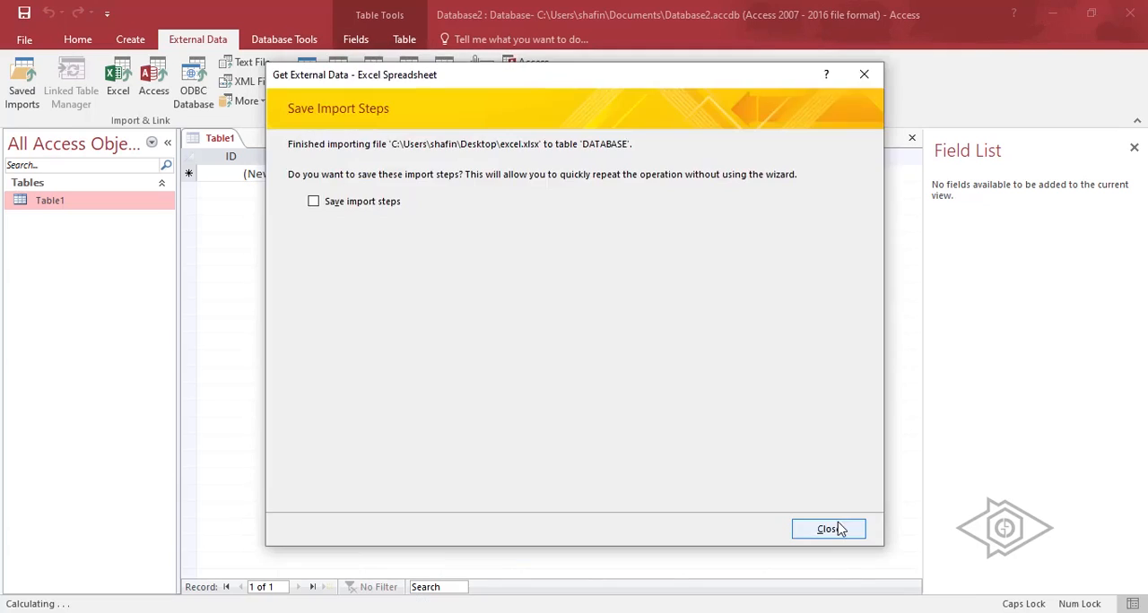
click(828, 528)
Open the DATABASE table and examine its imported records in the ID, Item and Department columns.
click(77, 205)
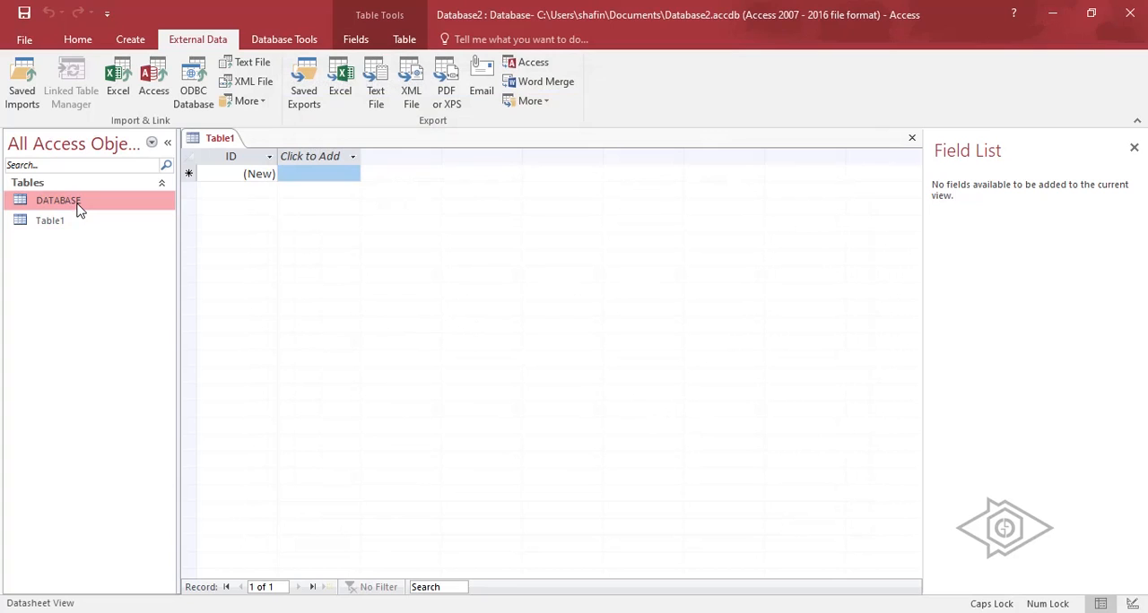
double_click(77, 205)
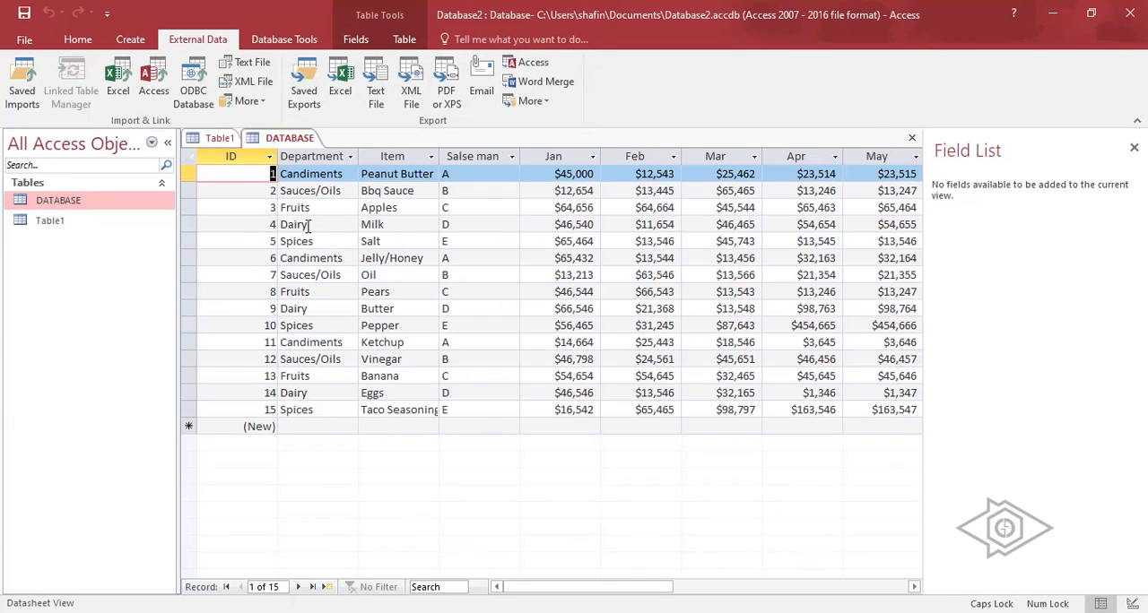
click(270, 158)
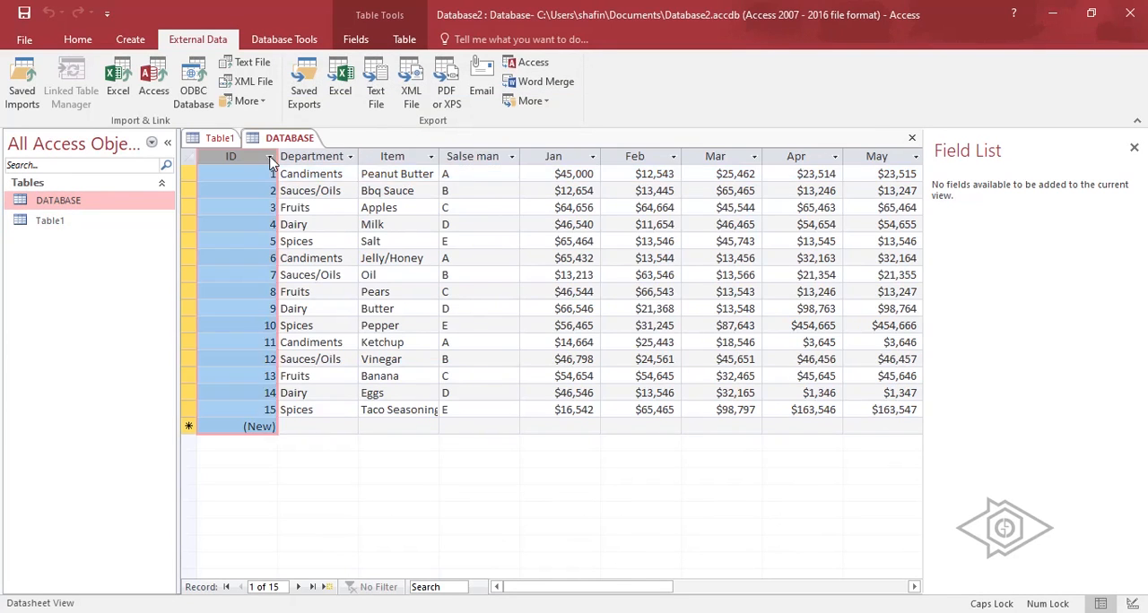
click(219, 181)
click(361, 211)
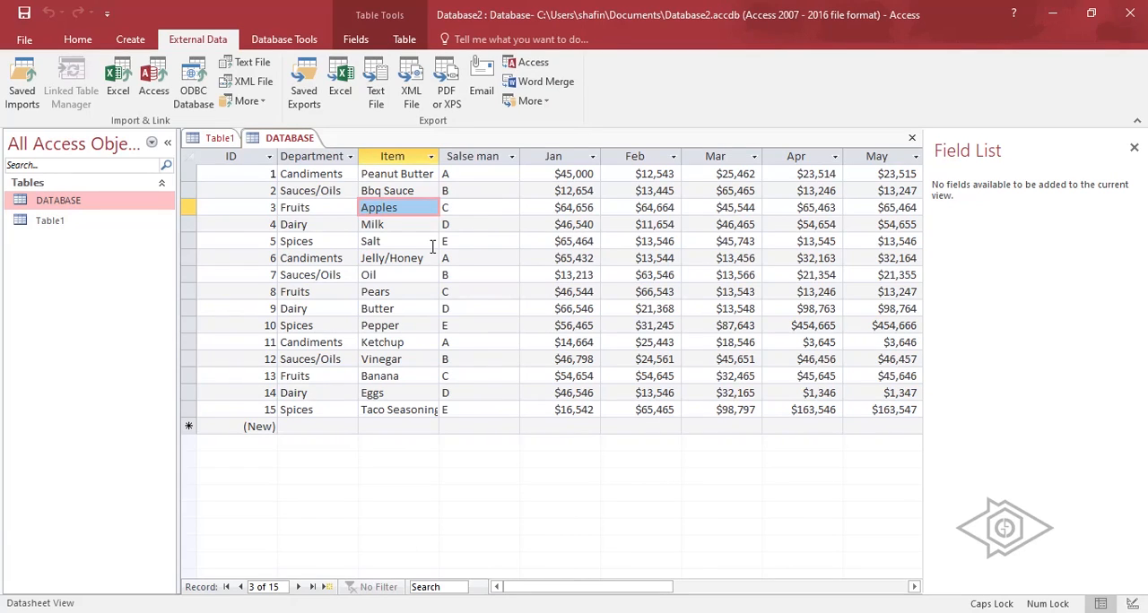
click(328, 294)
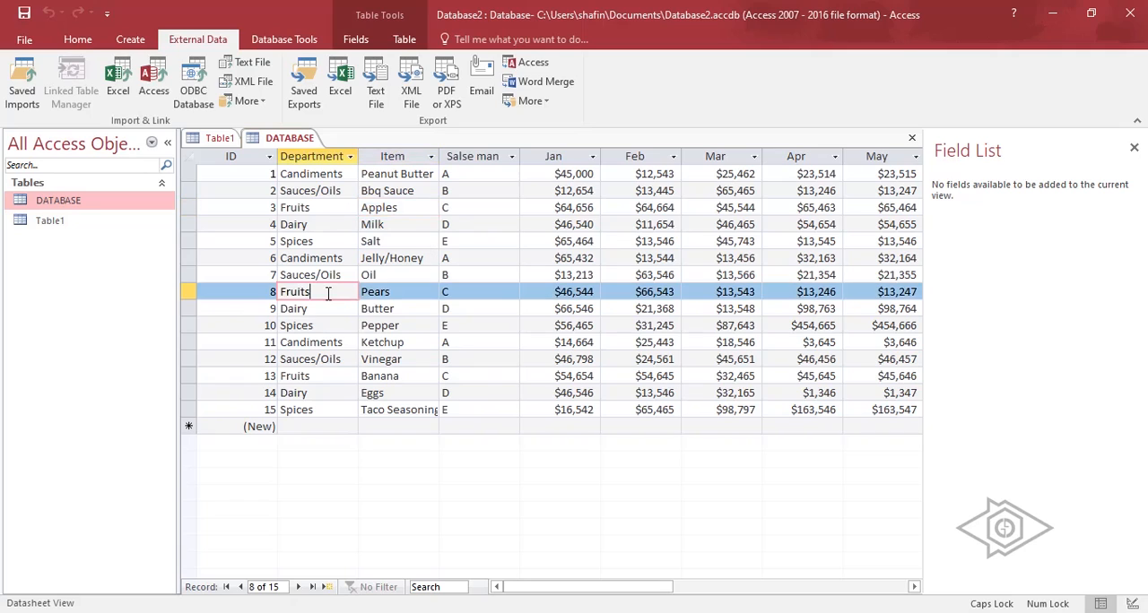
Examine the ID column and its values alongside the other fields in the DATABASE datasheet.
click(296, 225)
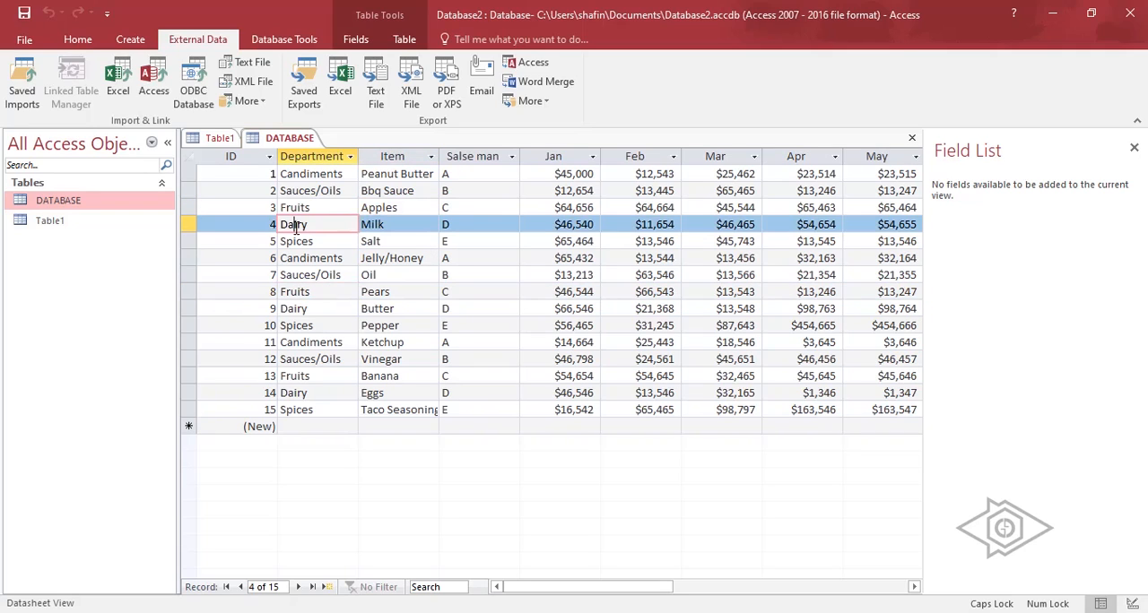
click(230, 157)
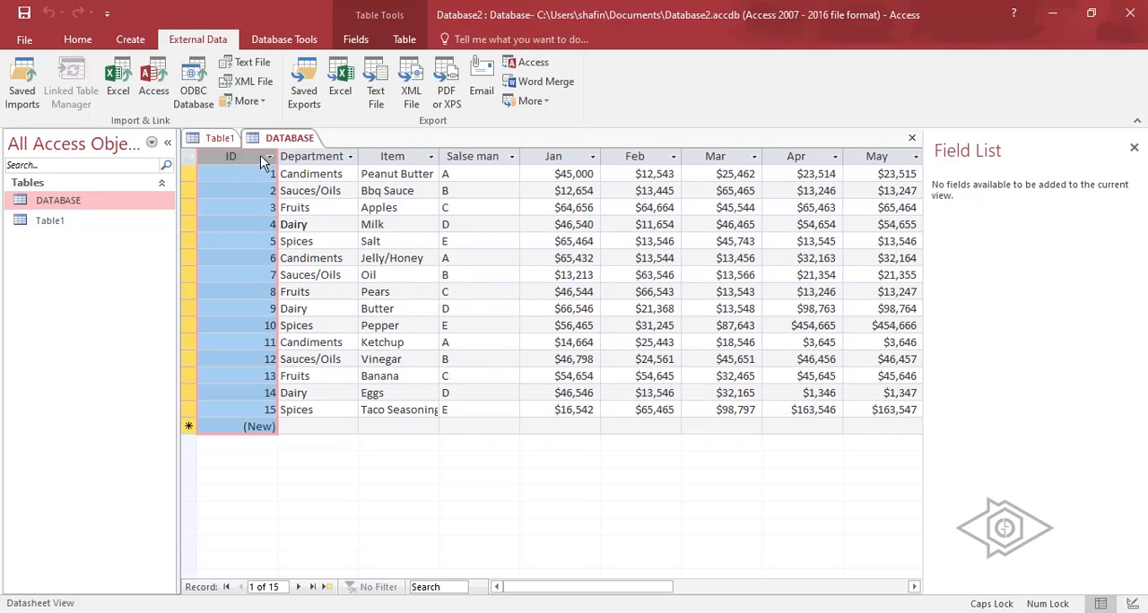
click(361, 210)
click(237, 157)
drag(236, 157, 243, 158)
click(244, 154)
click(239, 194)
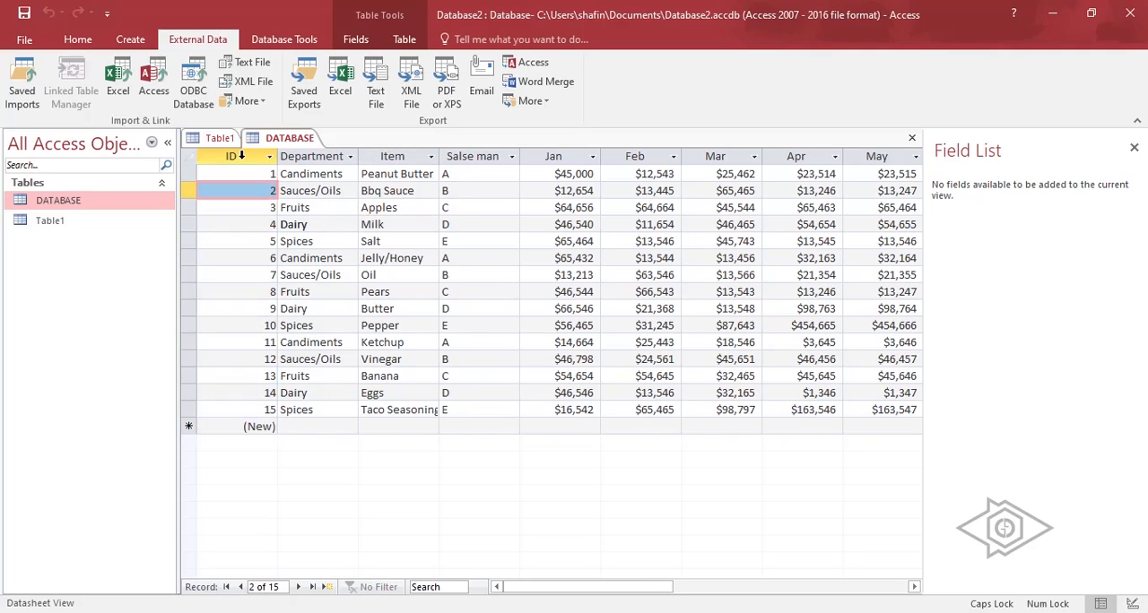
click(242, 156)
click(241, 170)
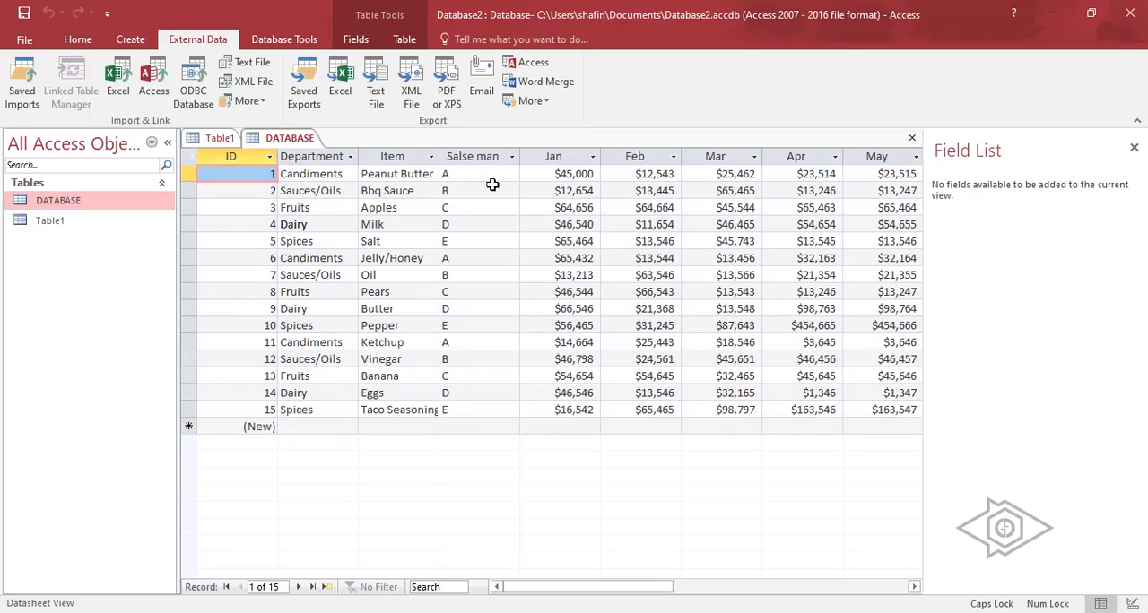
Close the Field List, and rename the DATABASE table's ID field to Company ID in Design View.
click(1134, 149)
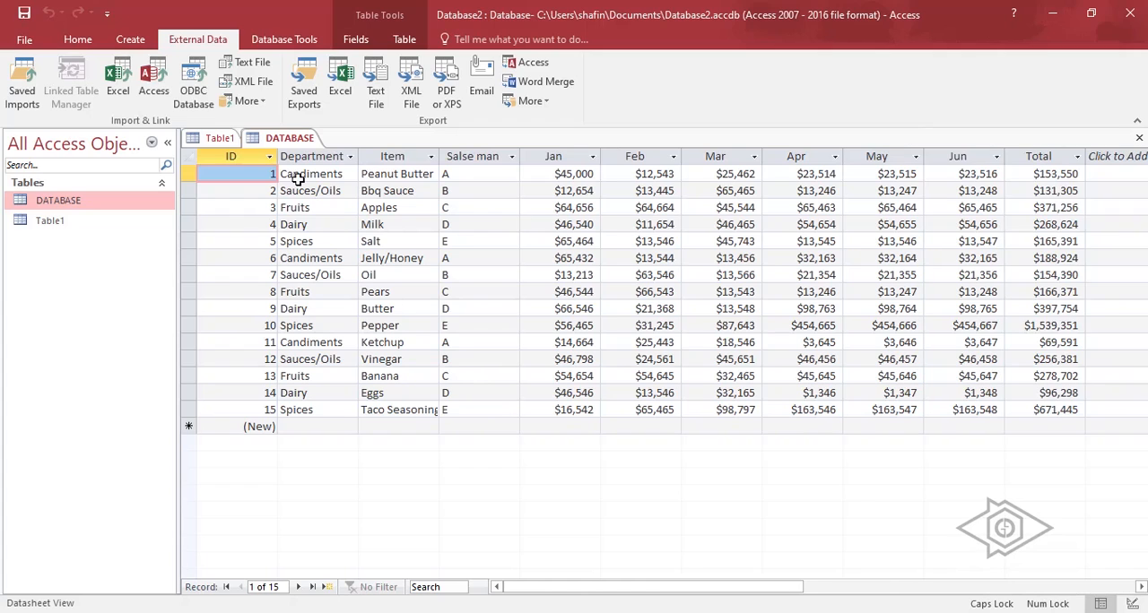
click(252, 155)
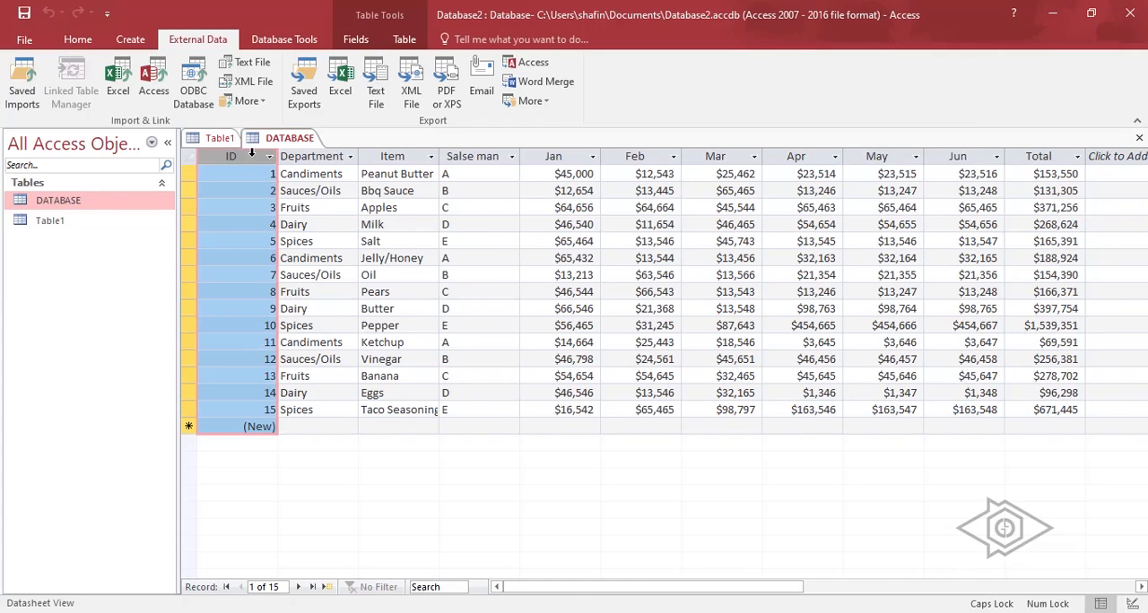
right_click(101, 206)
click(155, 234)
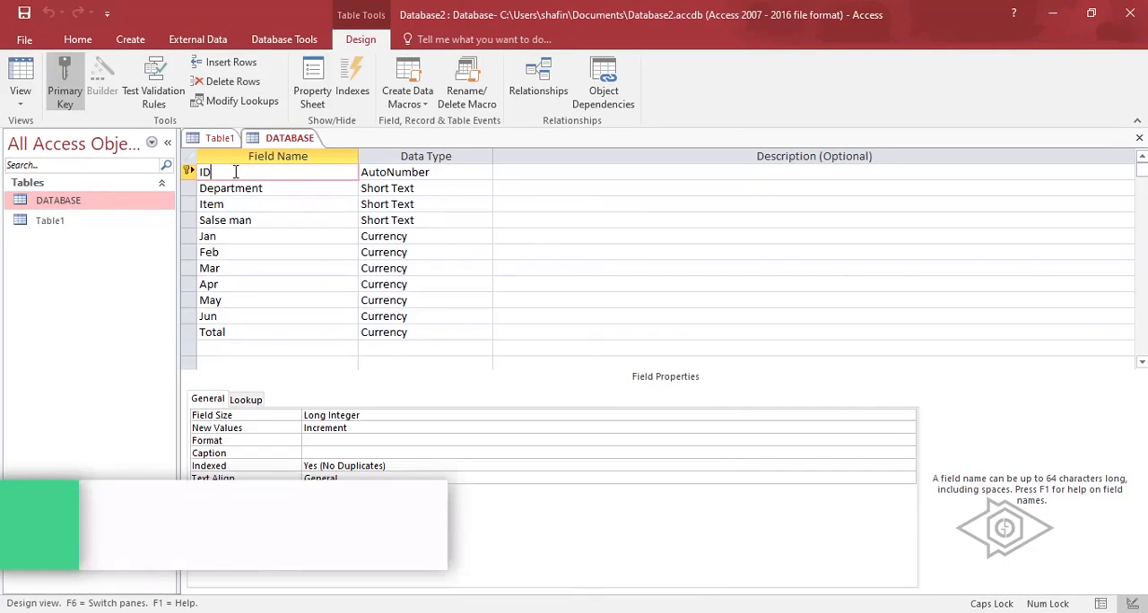
key(Delete)
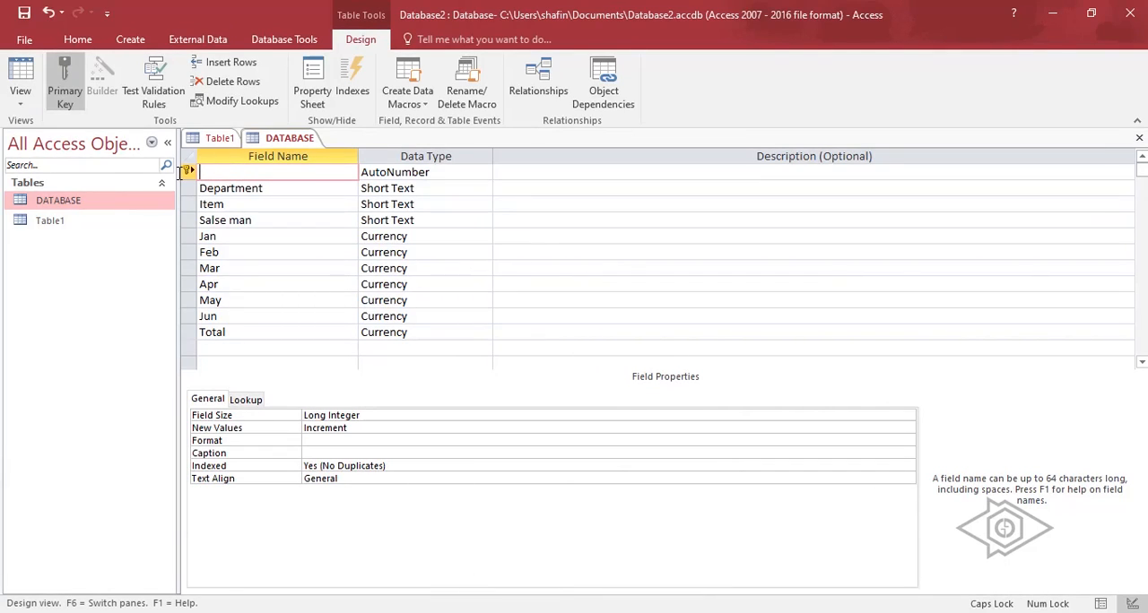
key(Caps_Lock)
text(Company)
key(Caps_Lock)
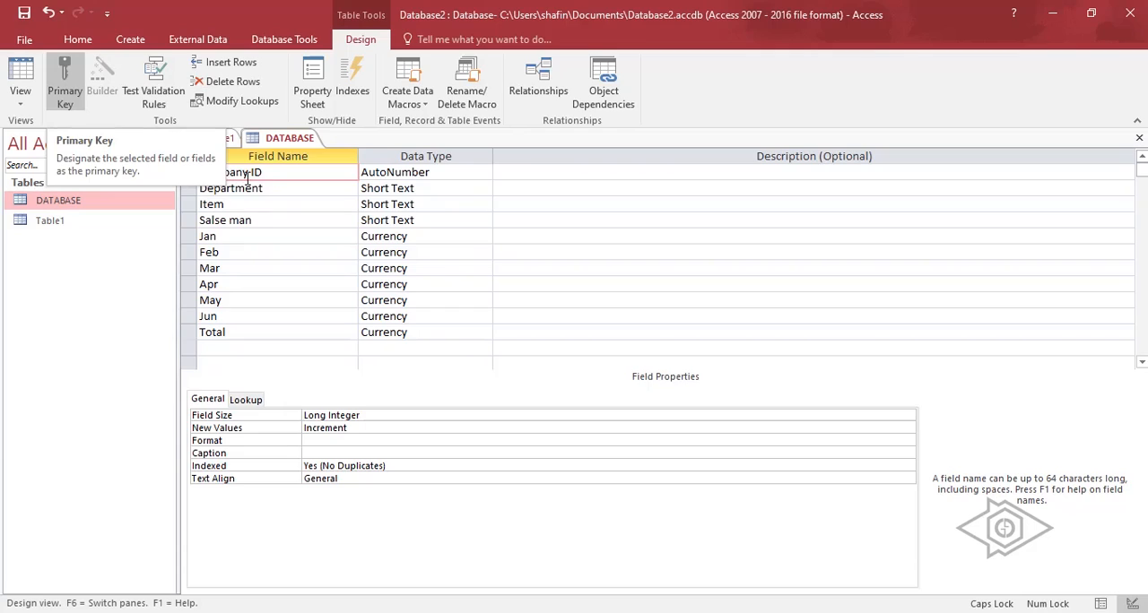
Turn the primary key on Company ID off and on again, and save the table design.
click(76, 93)
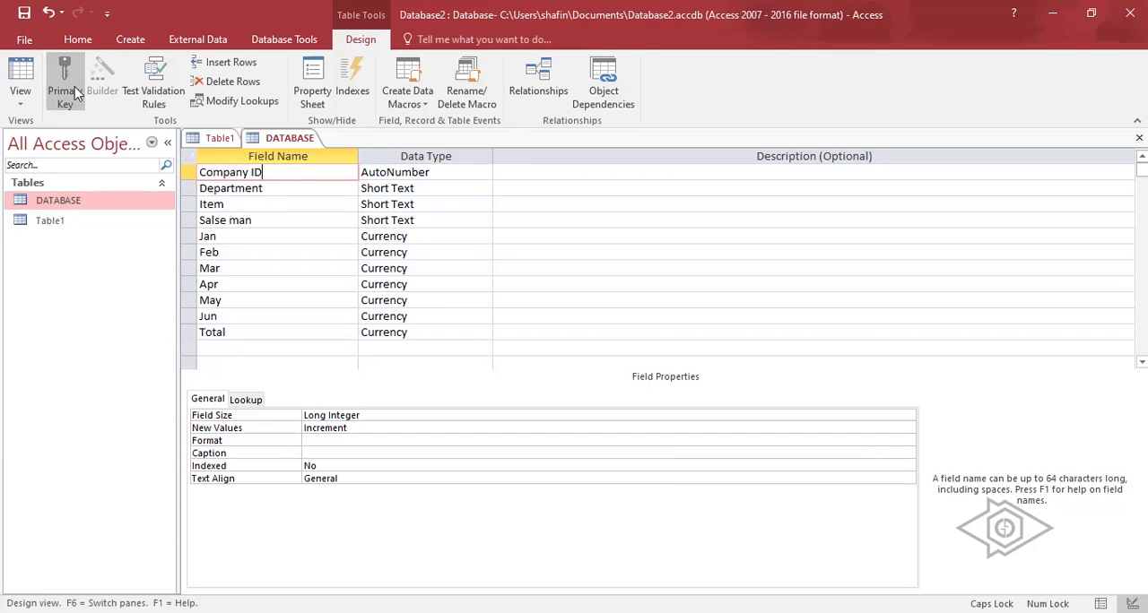
click(77, 93)
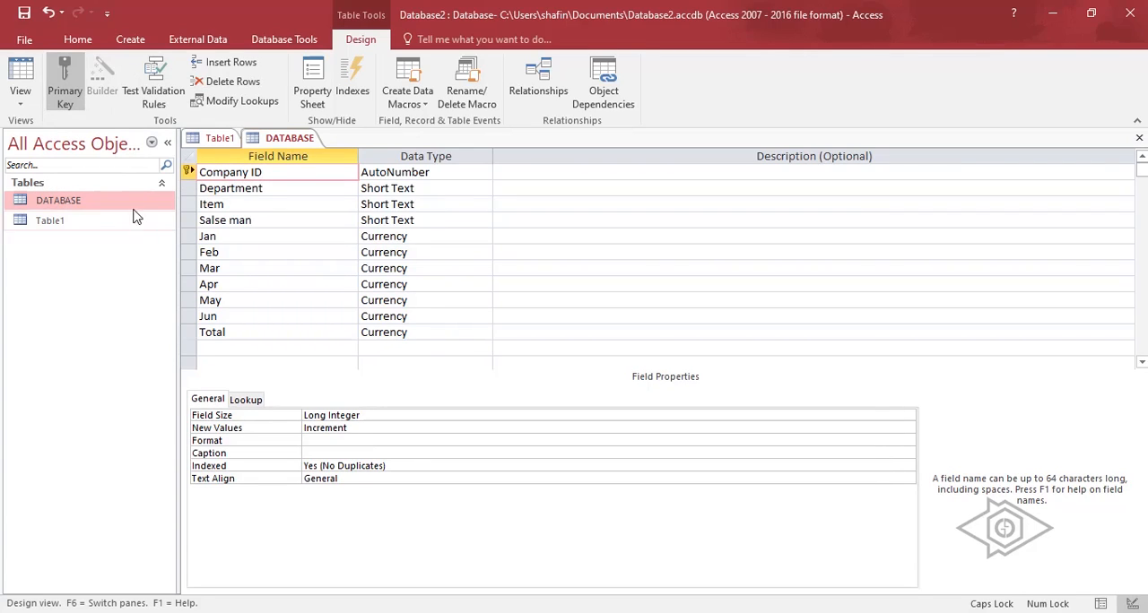
click(24, 40)
click(40, 177)
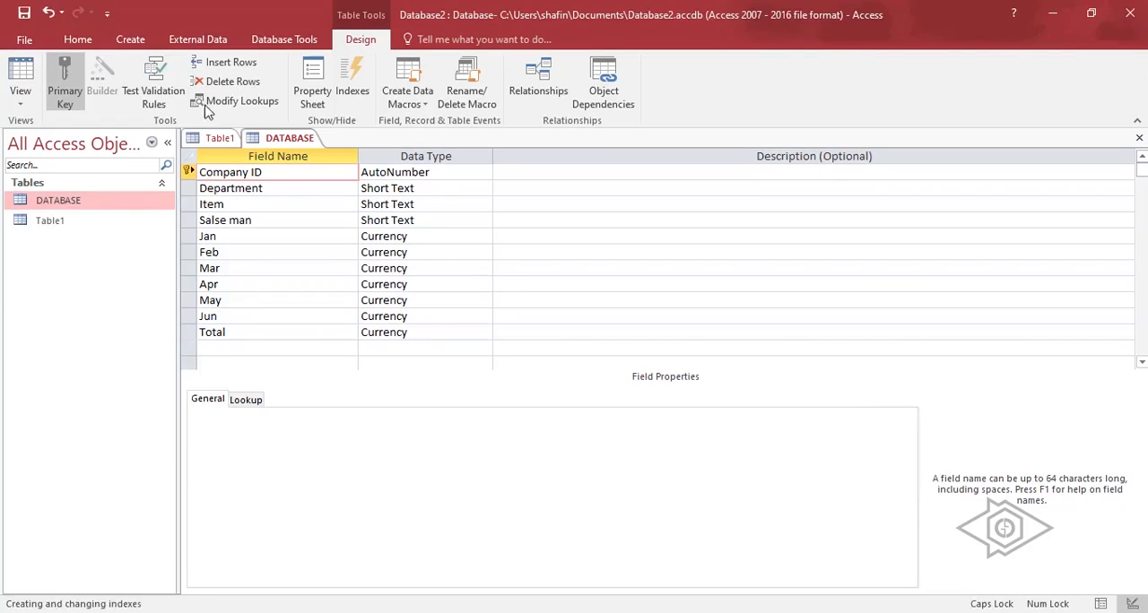
Show the DATABASE table in Datasheet View and check the Company ID and Department columns.
click(20, 97)
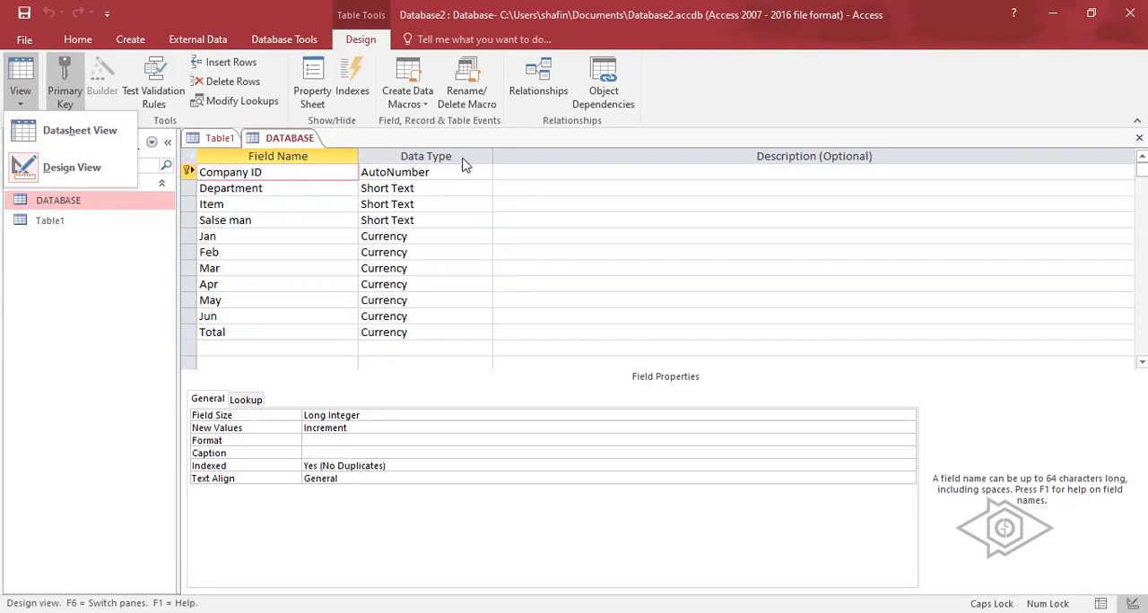
click(86, 123)
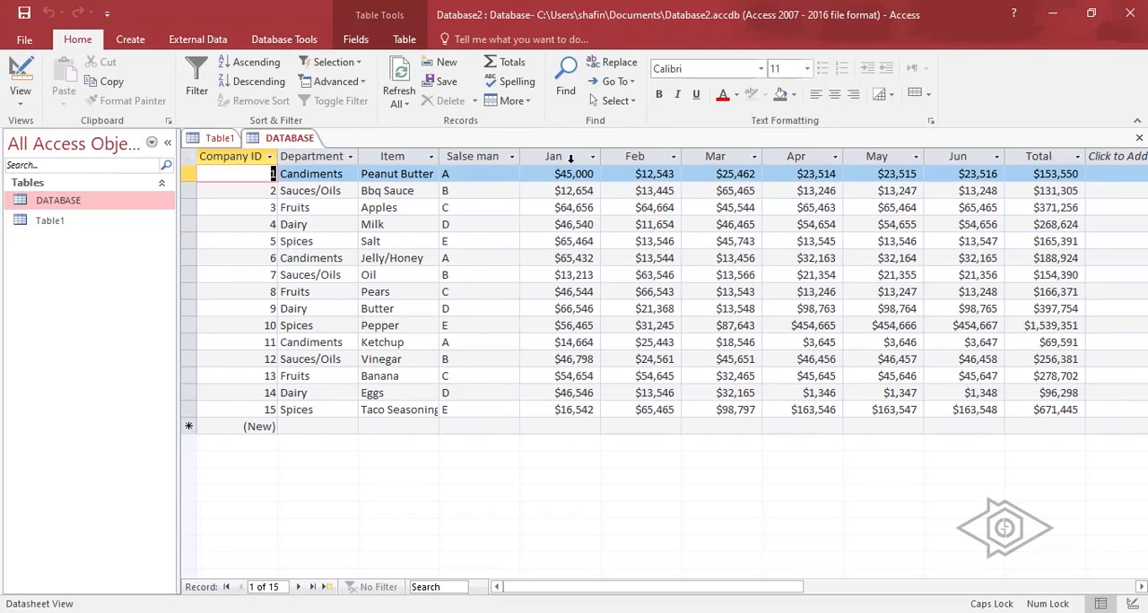
right_click(118, 201)
key(Escape)
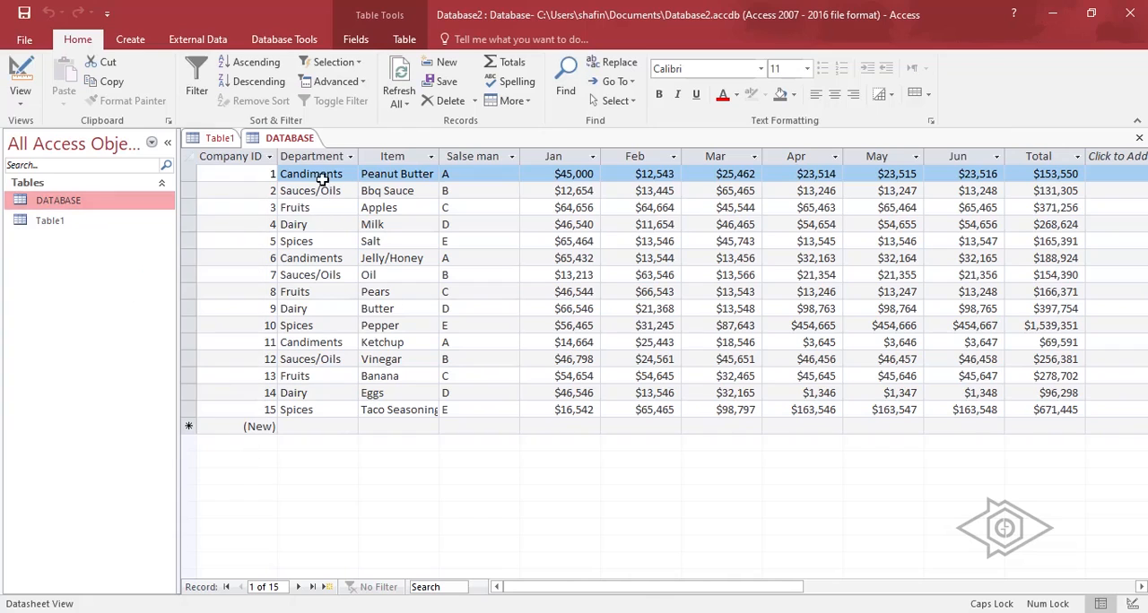
click(318, 156)
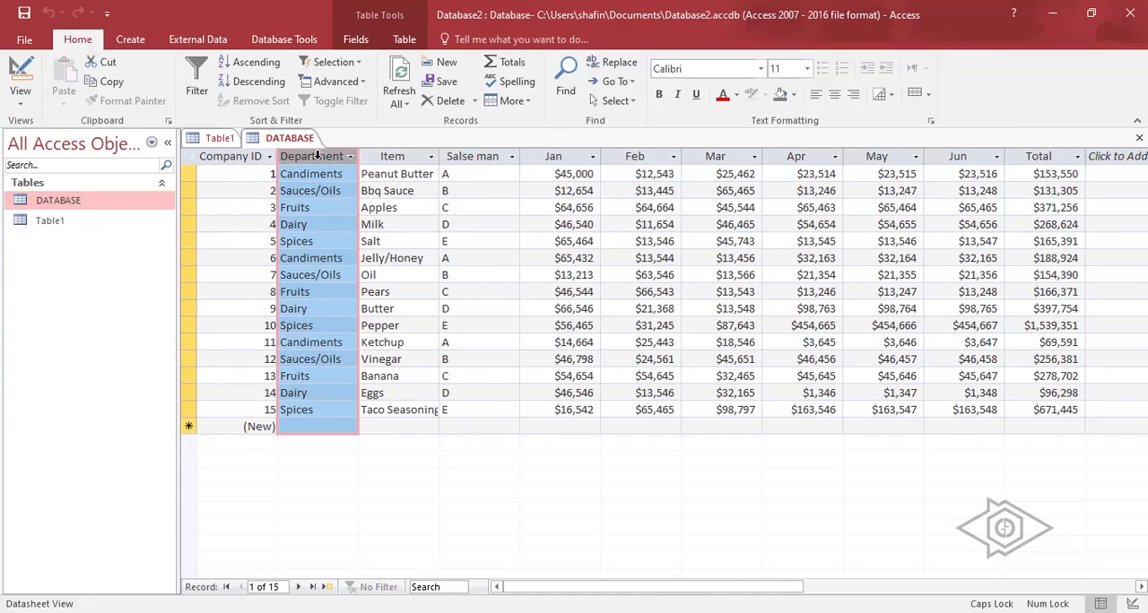
Reopen the DATABASE table in Design View and examine its Company ID, Department, Item and Salse man fields.
right_click(123, 202)
click(165, 228)
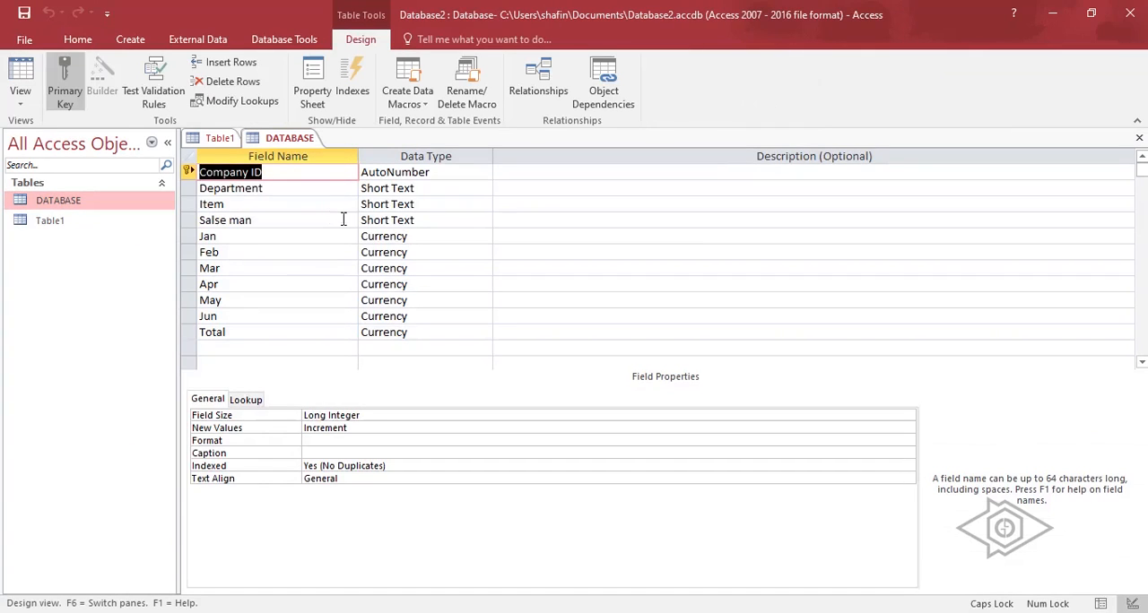
click(288, 139)
click(220, 139)
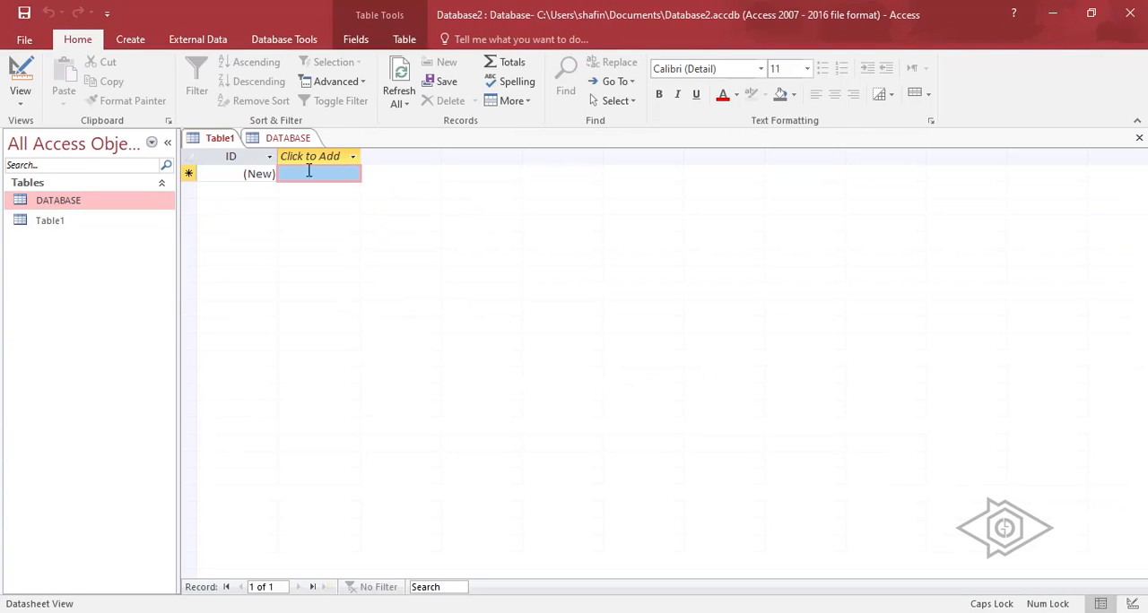
click(288, 140)
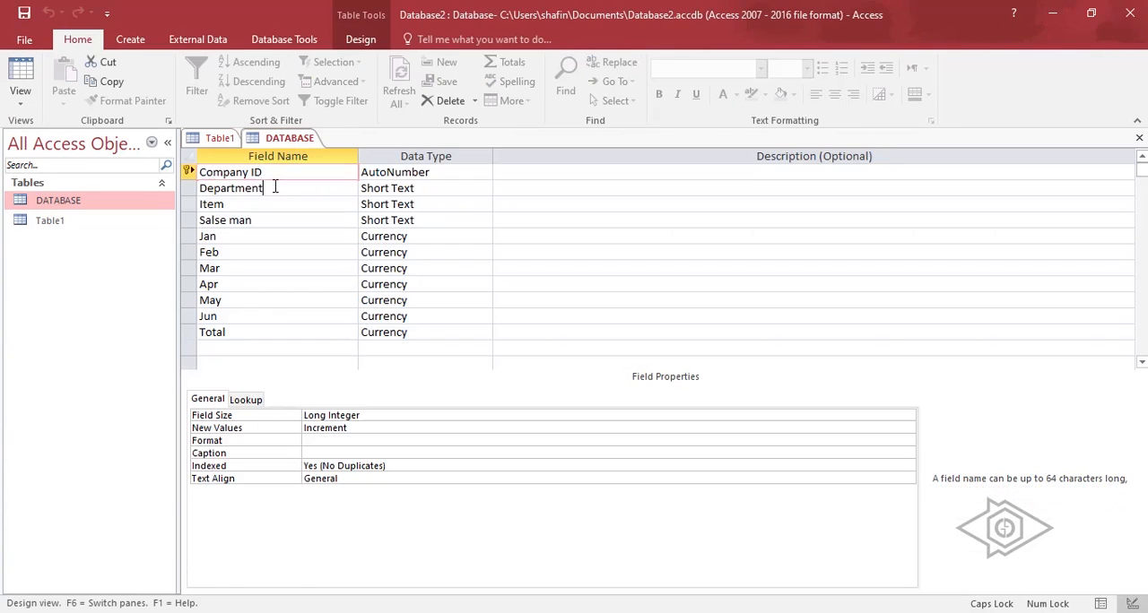
click(276, 187)
click(254, 203)
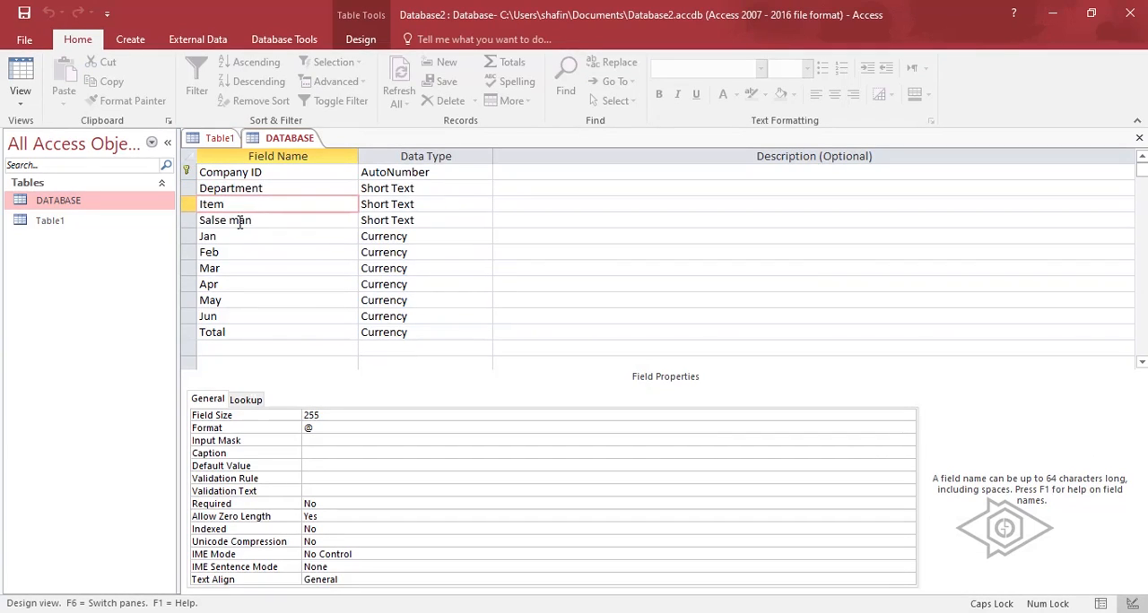
click(267, 220)
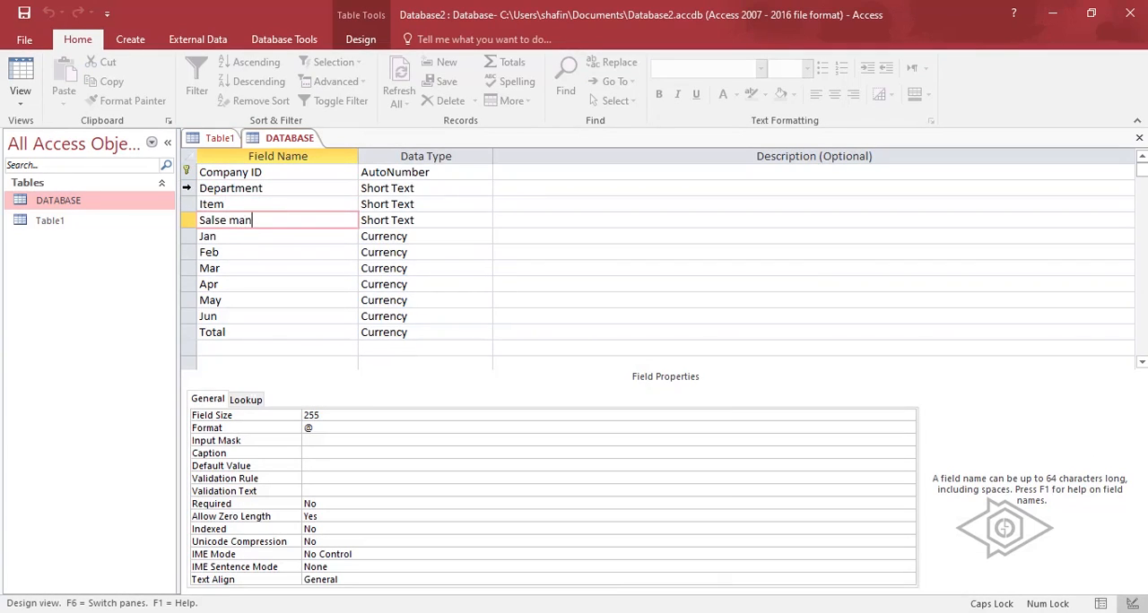
click(202, 188)
click(190, 188)
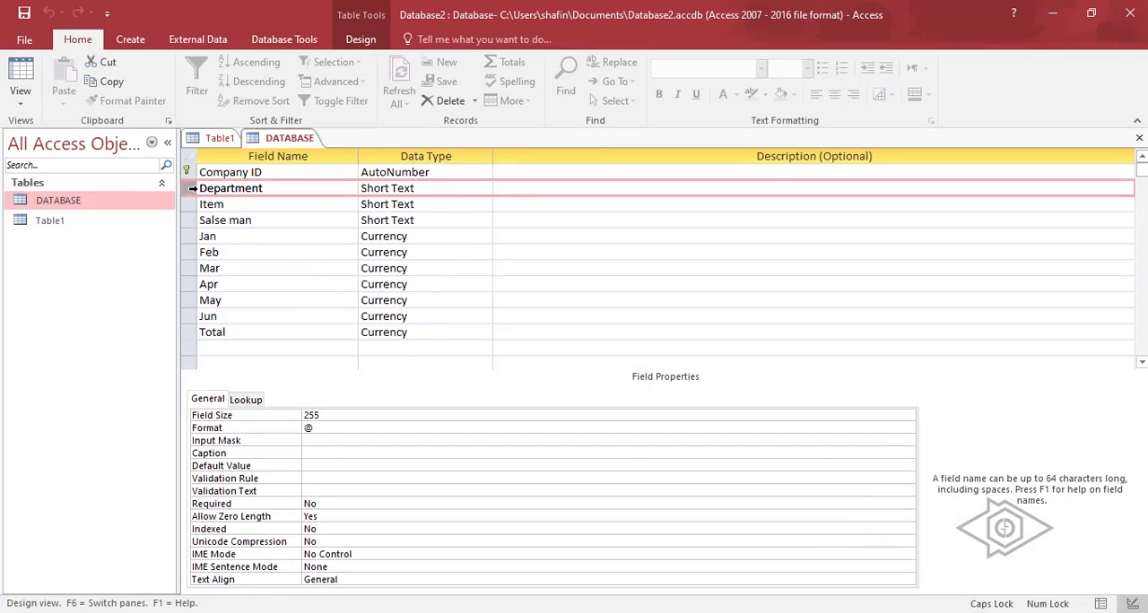
click(224, 204)
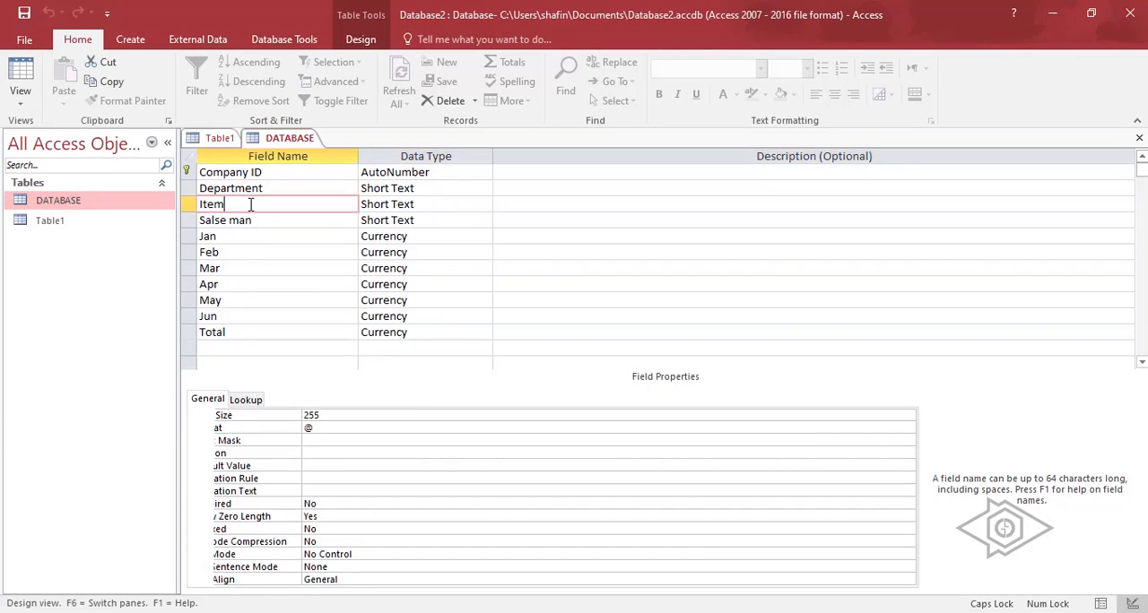
click(187, 172)
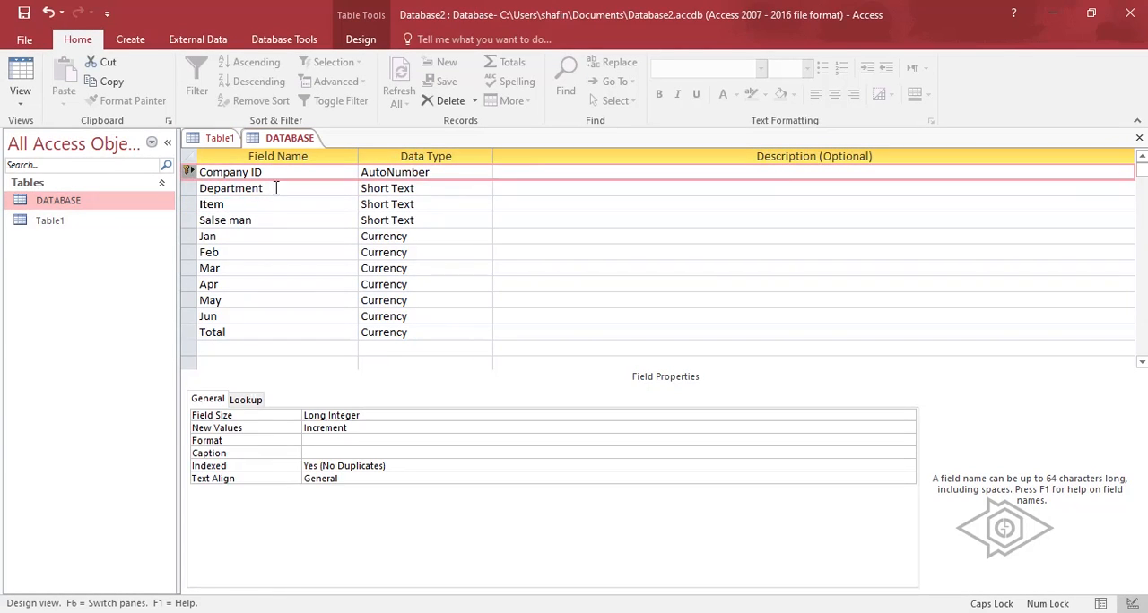
Return the DATABASE table to Datasheet View and select the Company ID column.
click(21, 78)
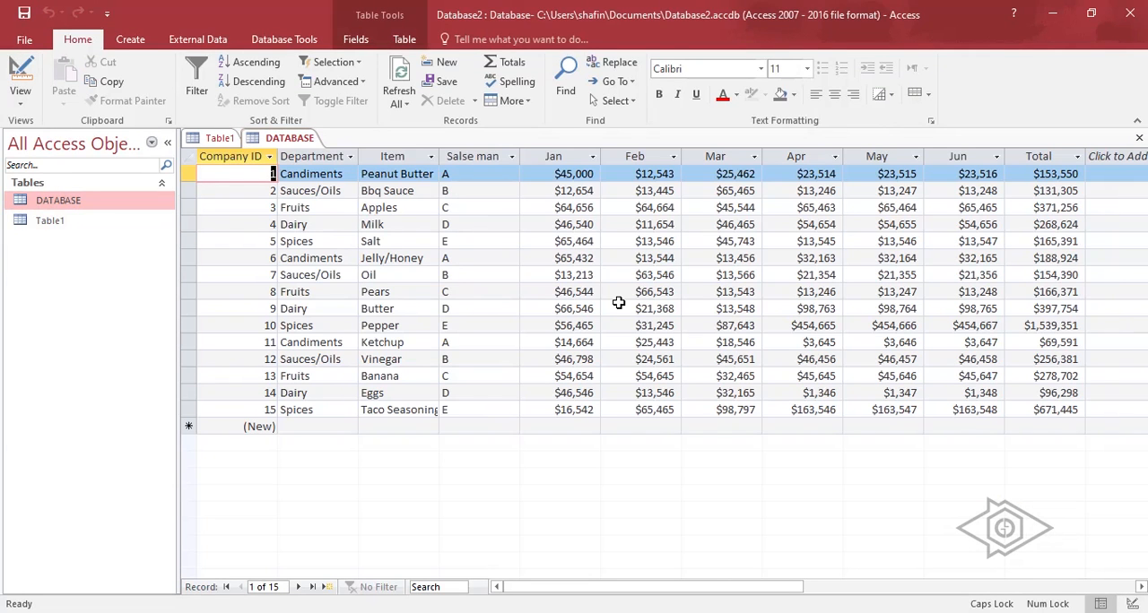
click(498, 273)
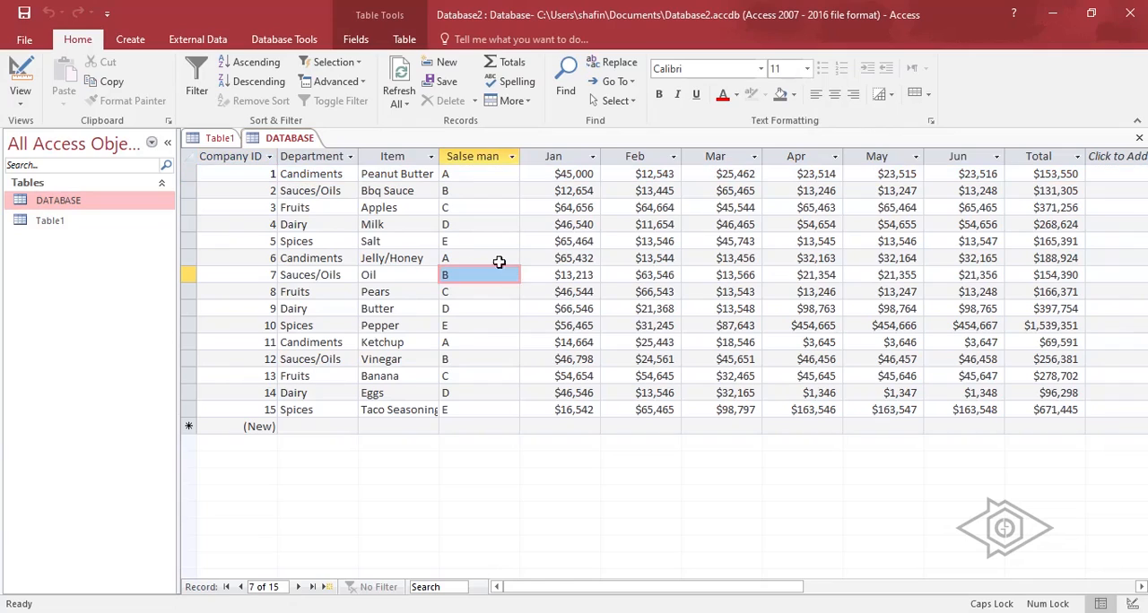
click(240, 157)
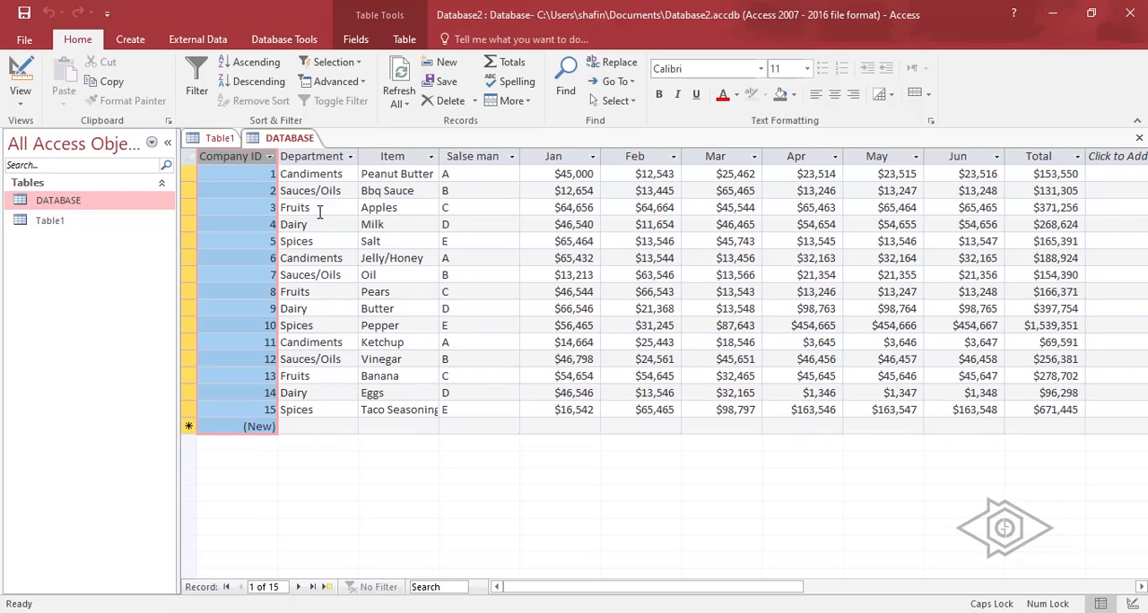
View the Back Up Database option among the database save types, and return to the table.
click(25, 39)
click(97, 208)
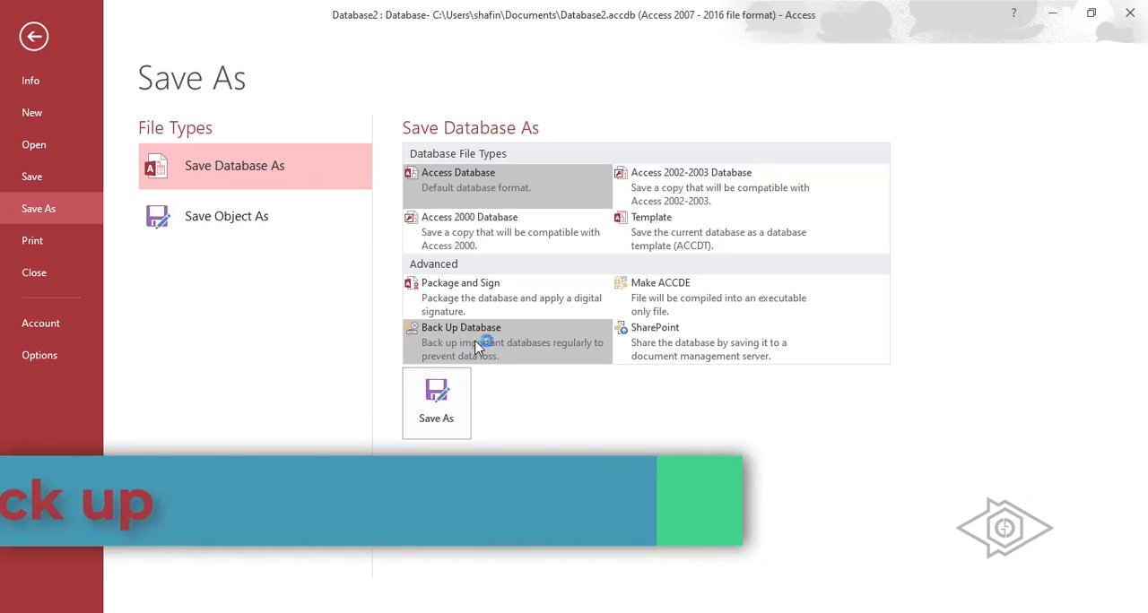
click(475, 347)
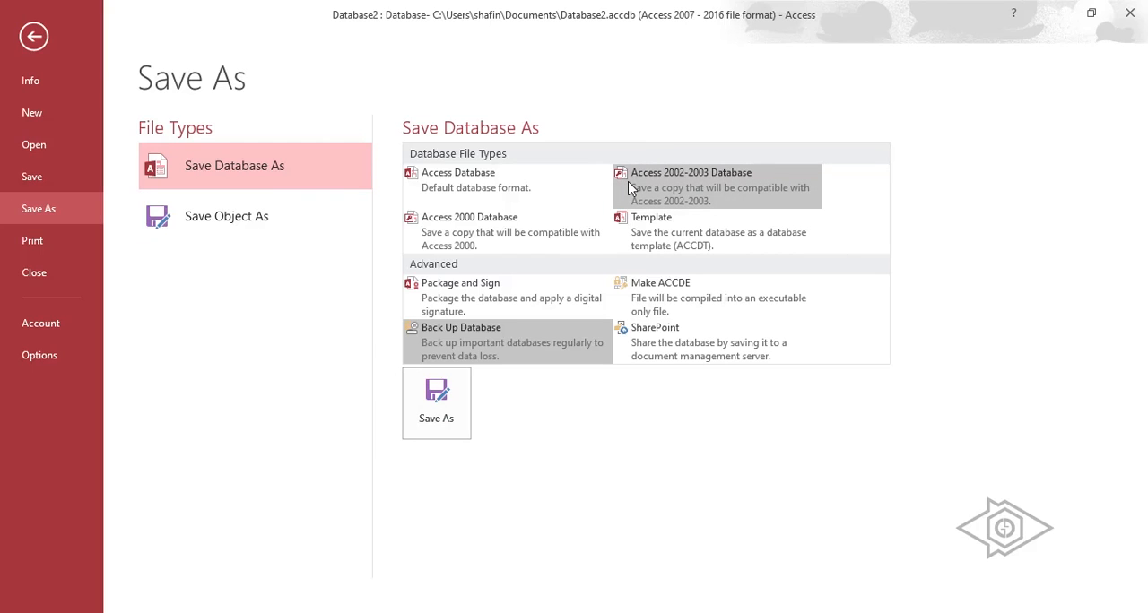
key(Escape)
Select all records in the DATABASE datasheet, and choose the DATABASE table as the current object.
click(328, 175)
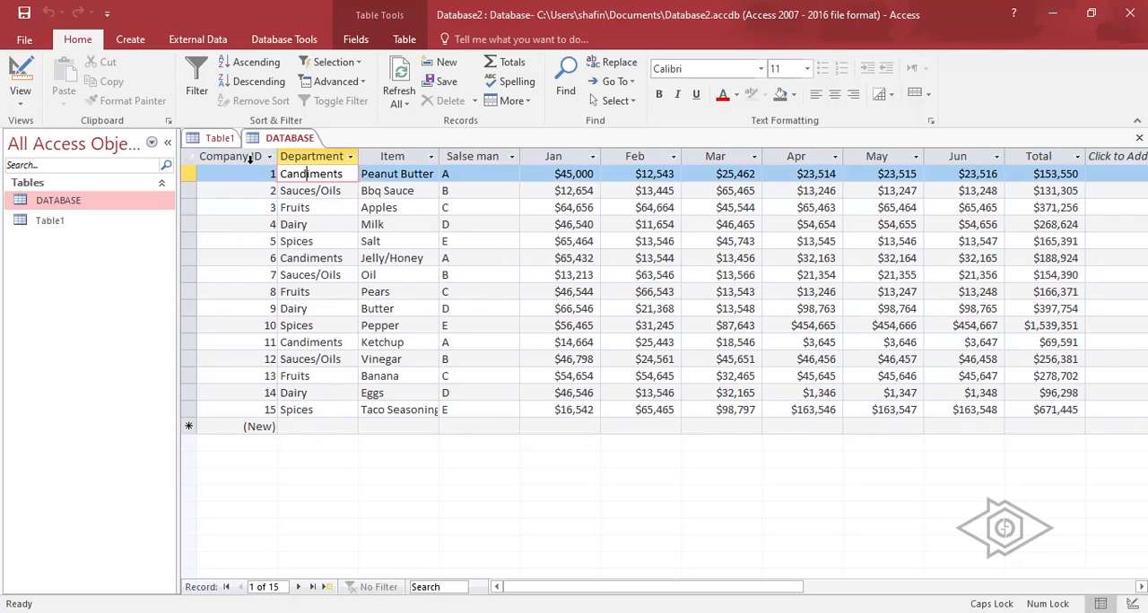
click(240, 156)
drag(239, 156, 194, 409)
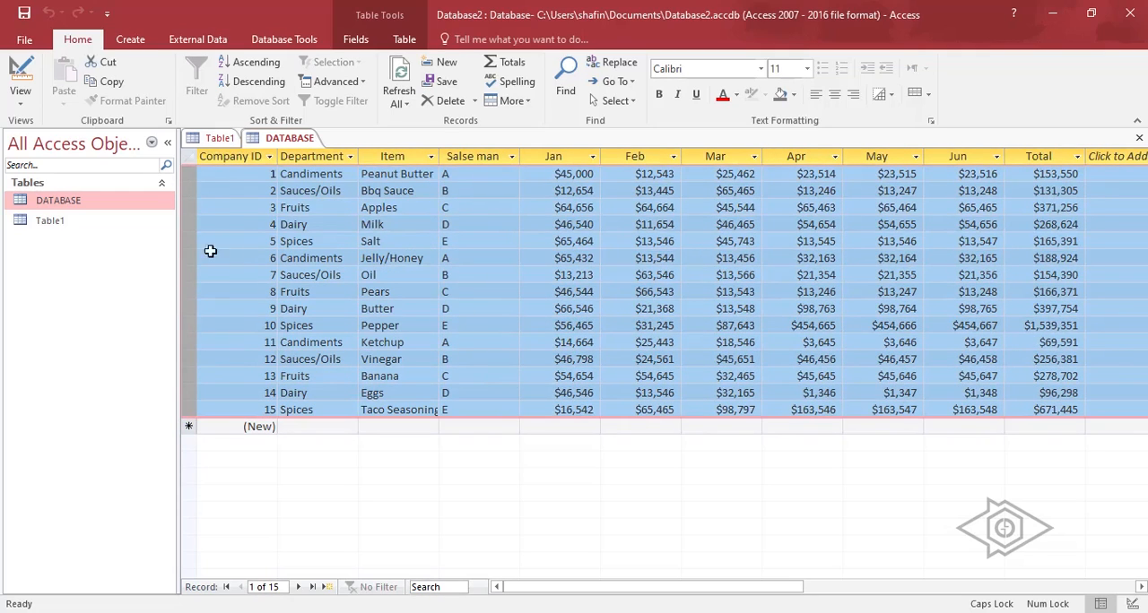
click(120, 203)
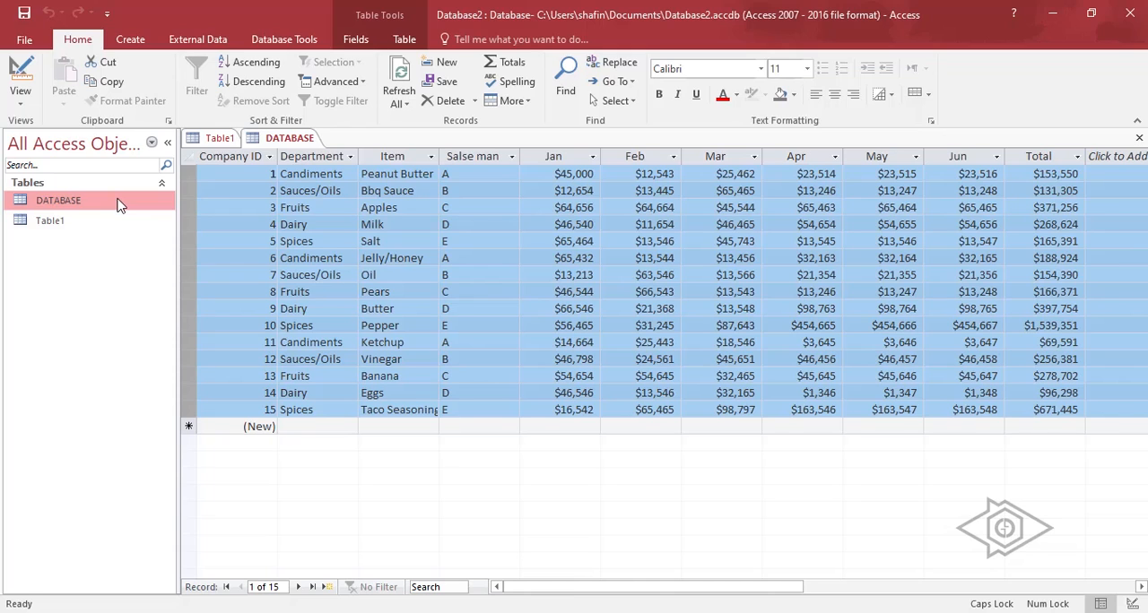
Start the Form Wizard for the DATABASE table and add all available fields to the form.
click(130, 39)
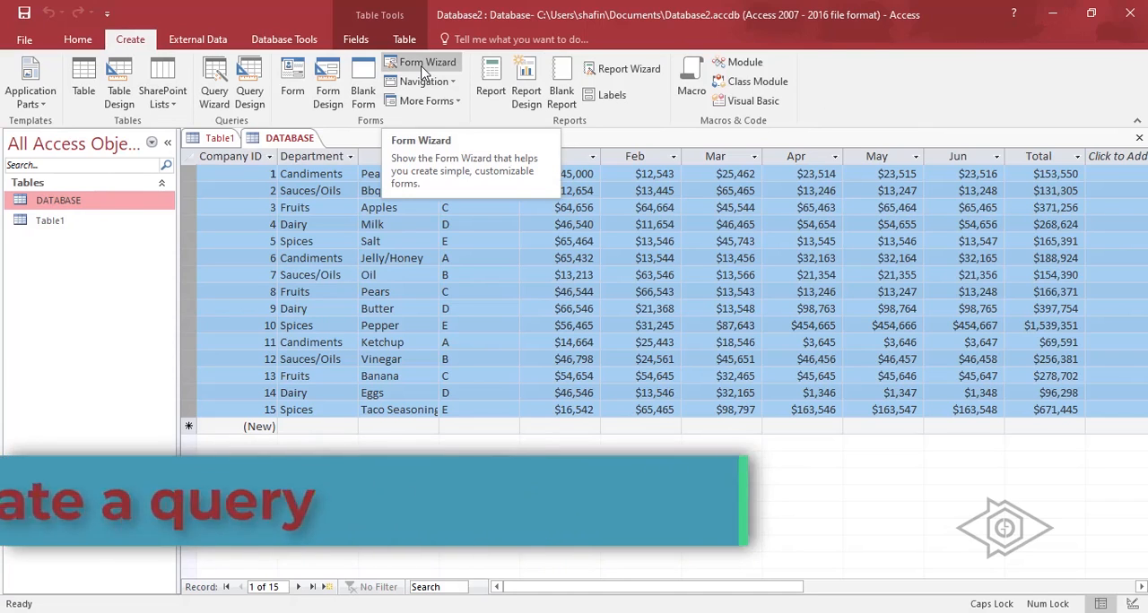
click(451, 65)
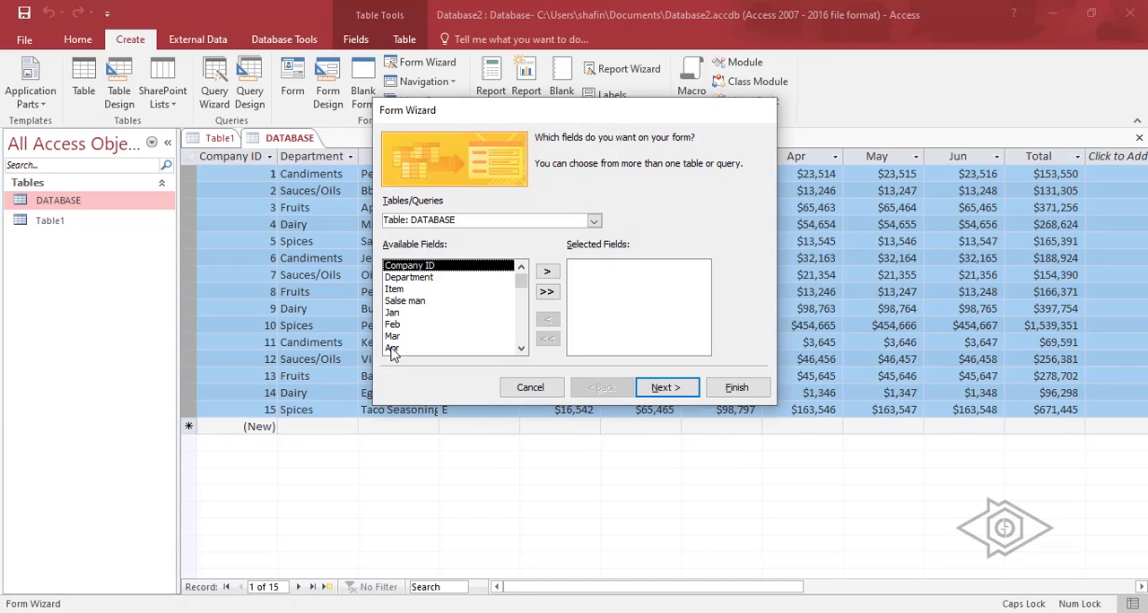
click(547, 291)
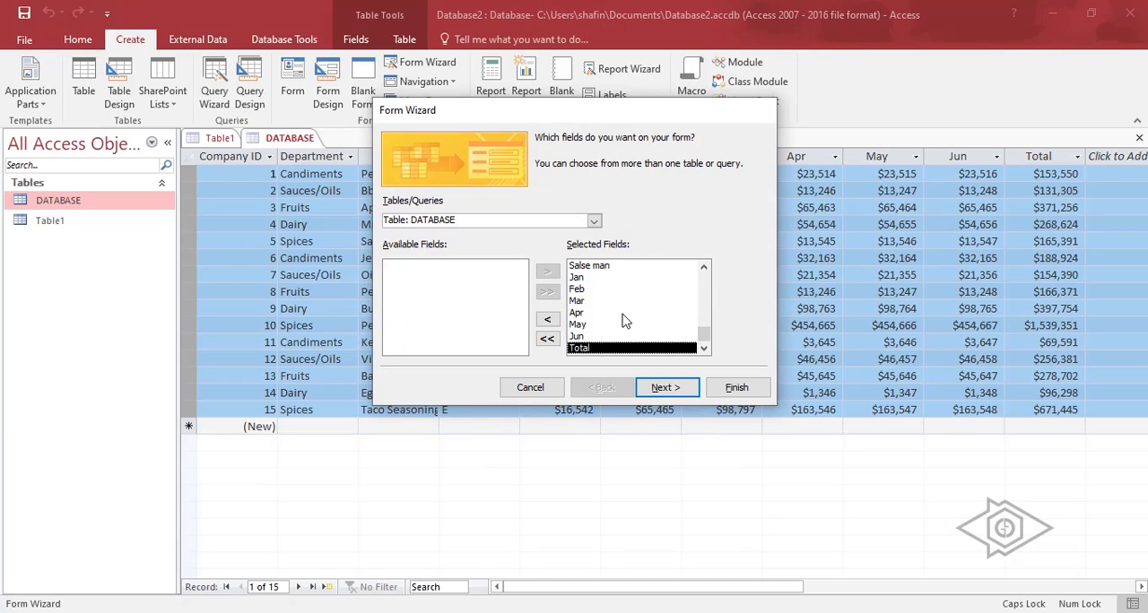
Replace the form's selected fields with Company ID, Department, Item and Salse man.
click(547, 338)
click(546, 271)
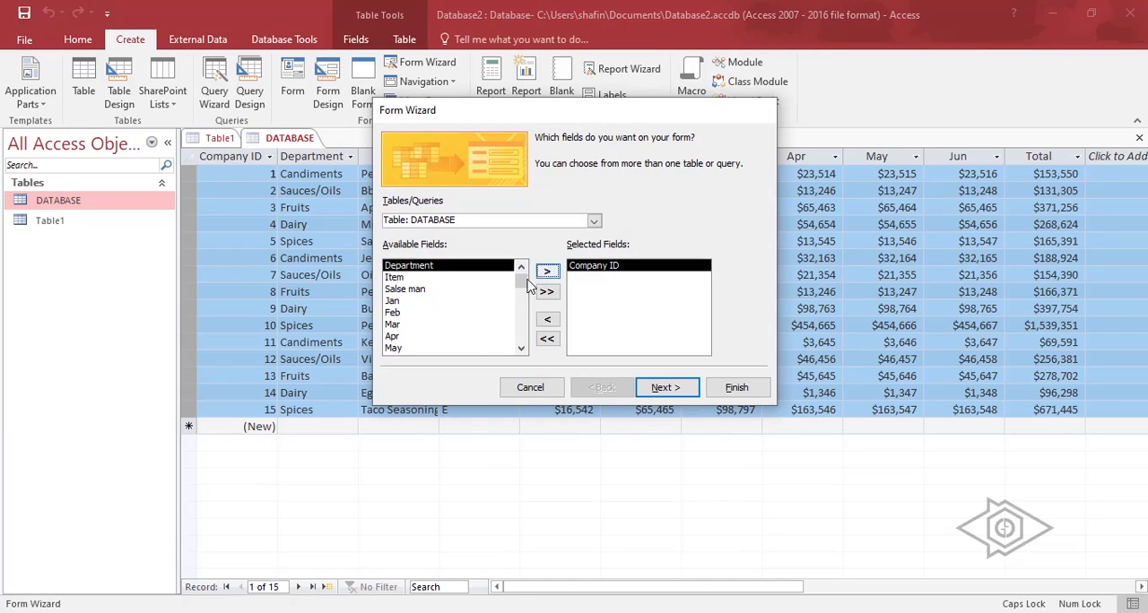
click(547, 271)
click(547, 271)
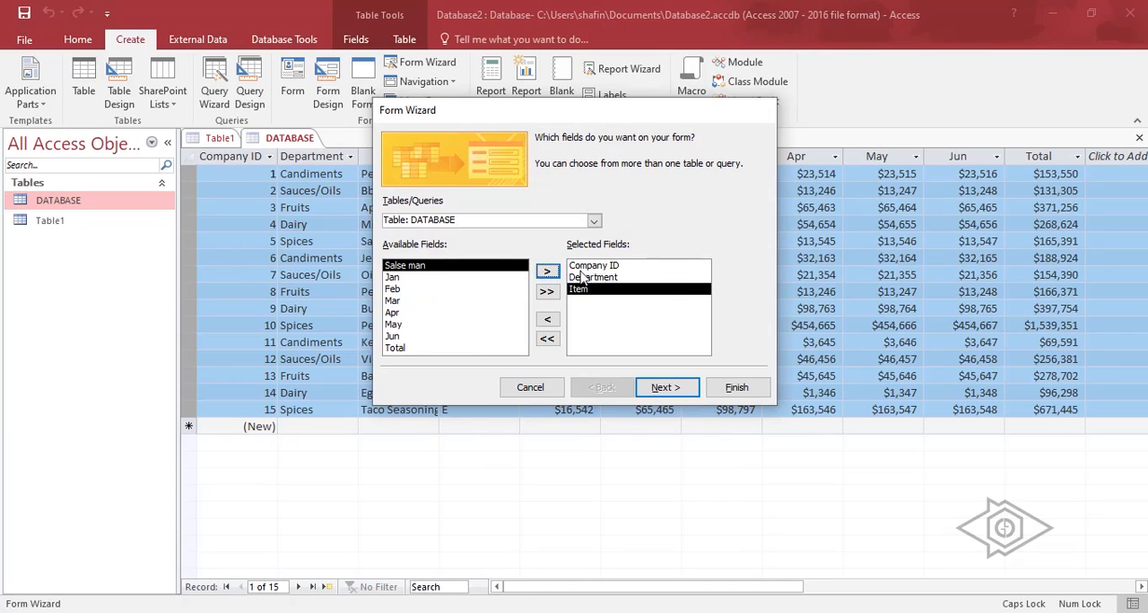
click(547, 272)
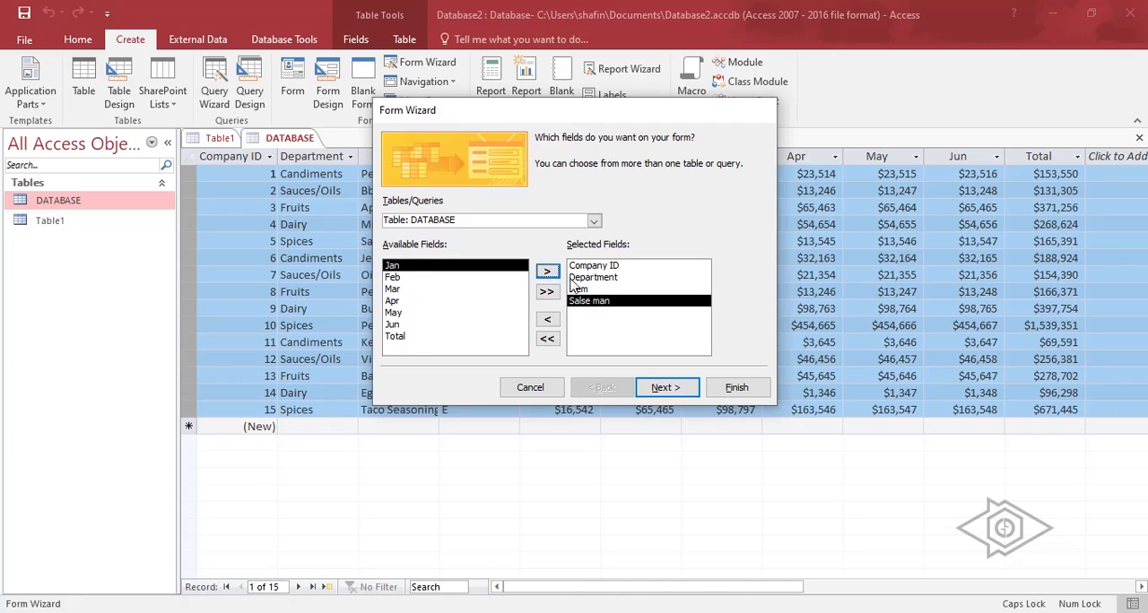
Preview the form layouts, choose Justified, and finish the form titled DATABASE, opening it to view information.
click(668, 388)
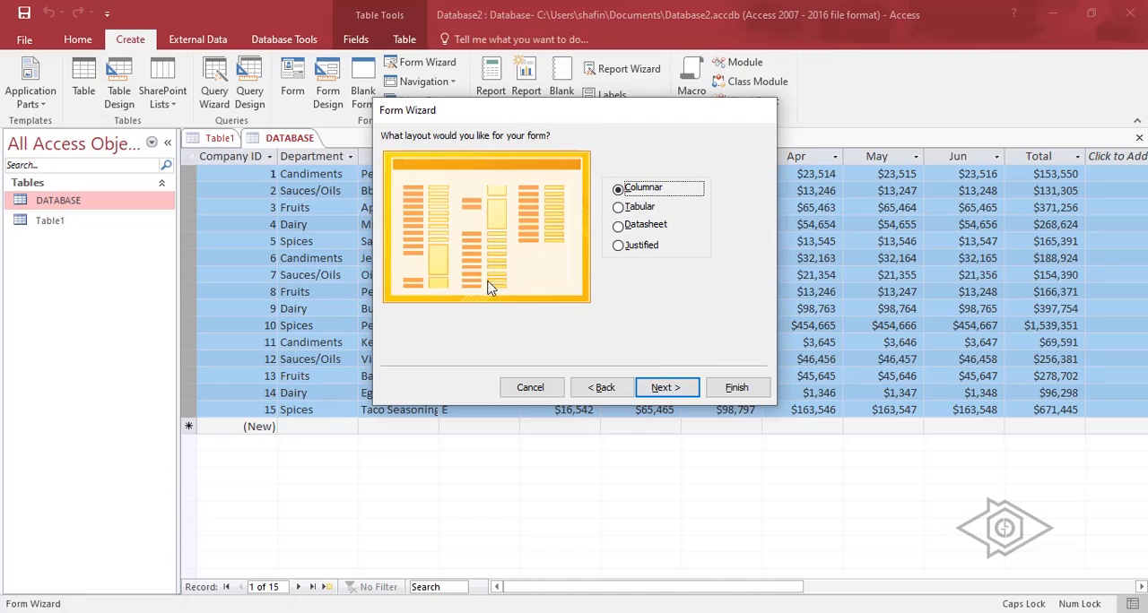
click(619, 207)
click(618, 226)
click(619, 246)
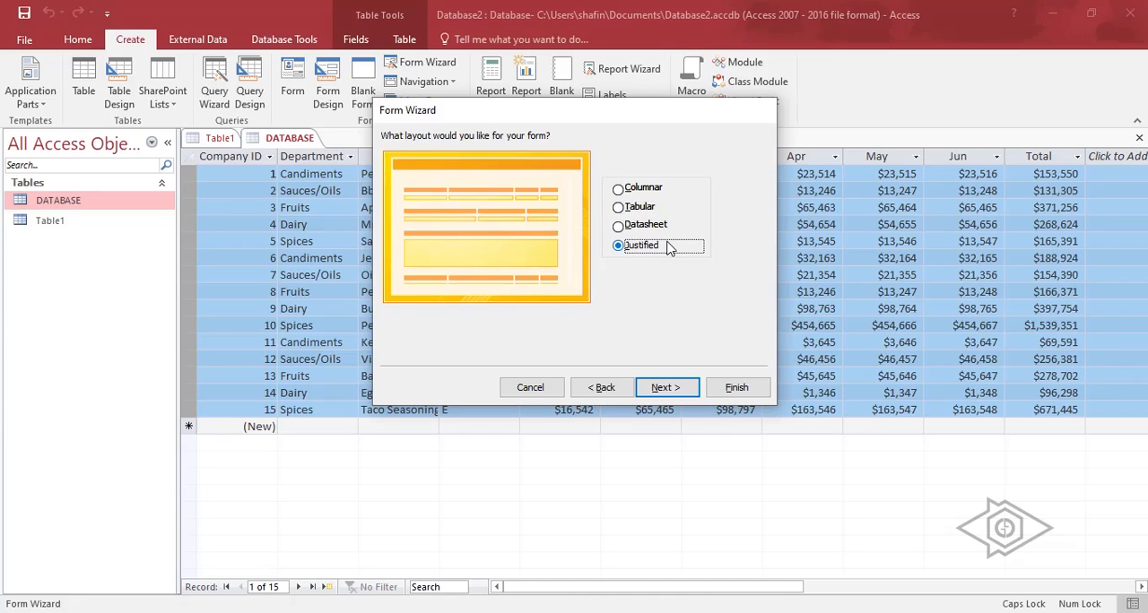
key(Down)
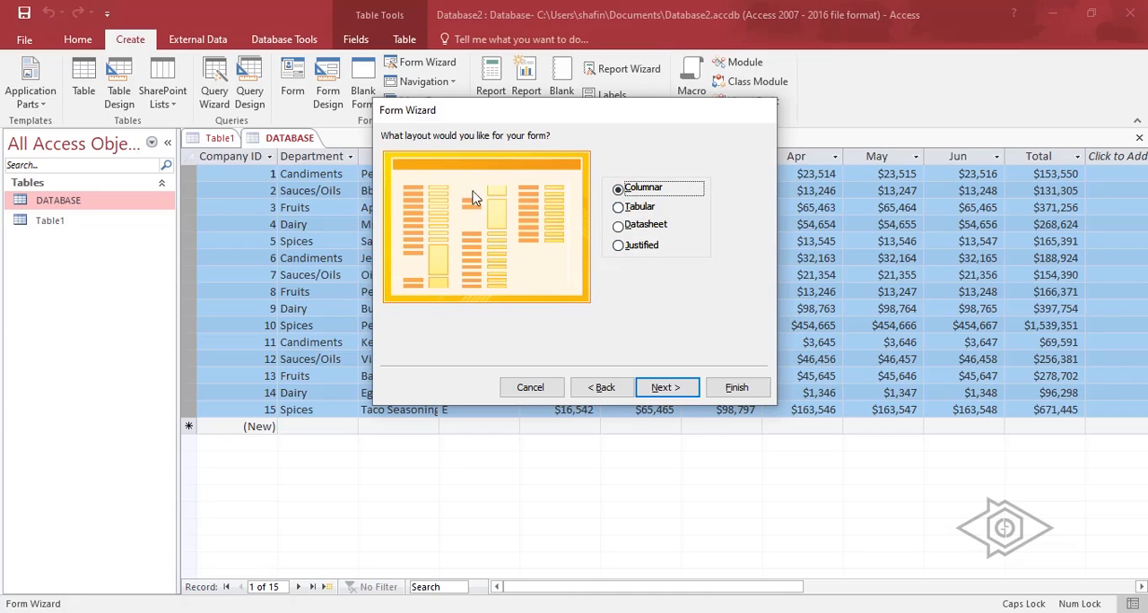
click(626, 246)
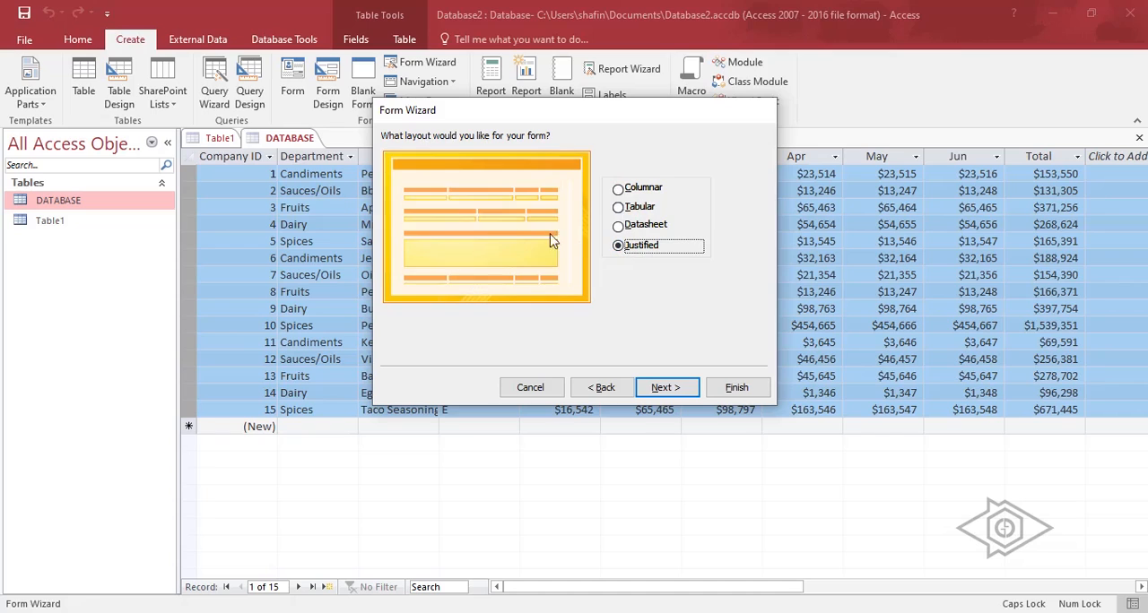
click(674, 383)
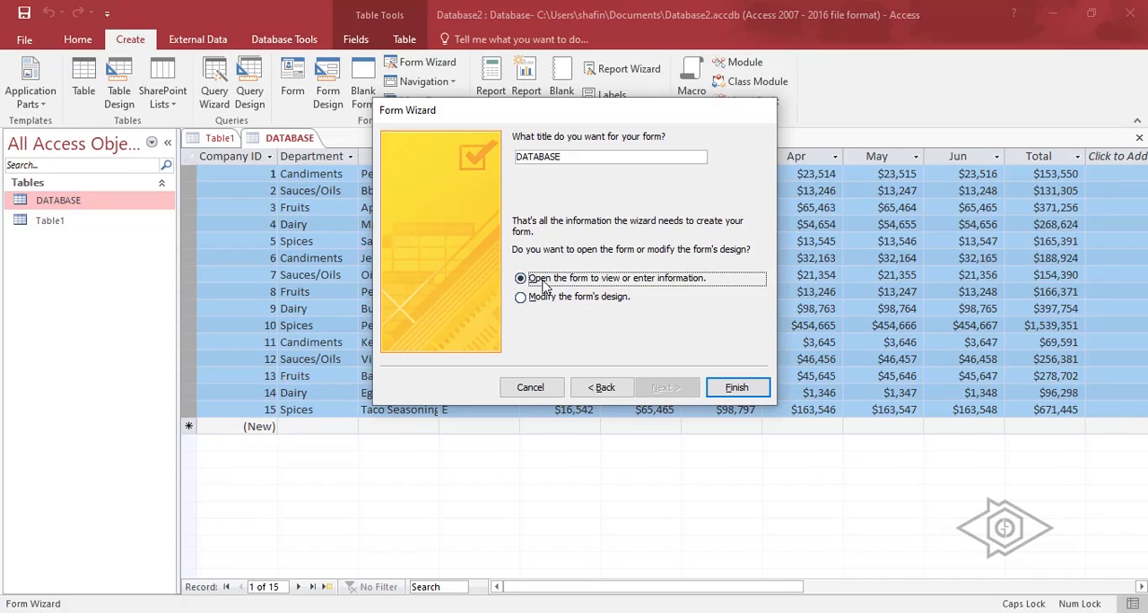
click(733, 386)
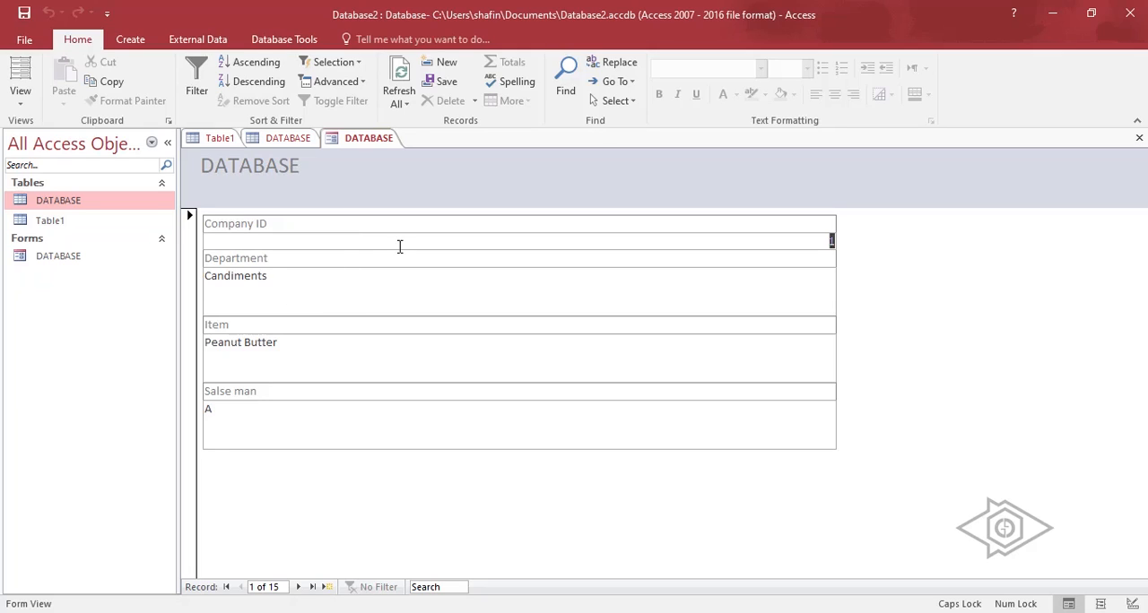
Close the finished DATABASE form and return to the table.
click(395, 142)
right_click(395, 142)
click(408, 192)
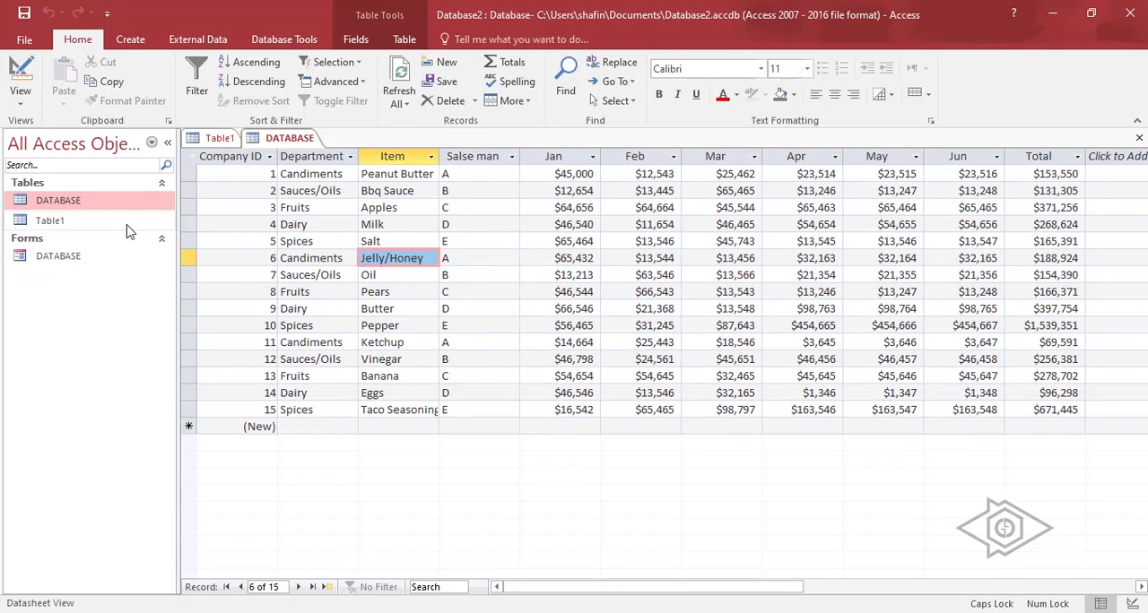
Create a split form from the DATABASE table.
click(130, 39)
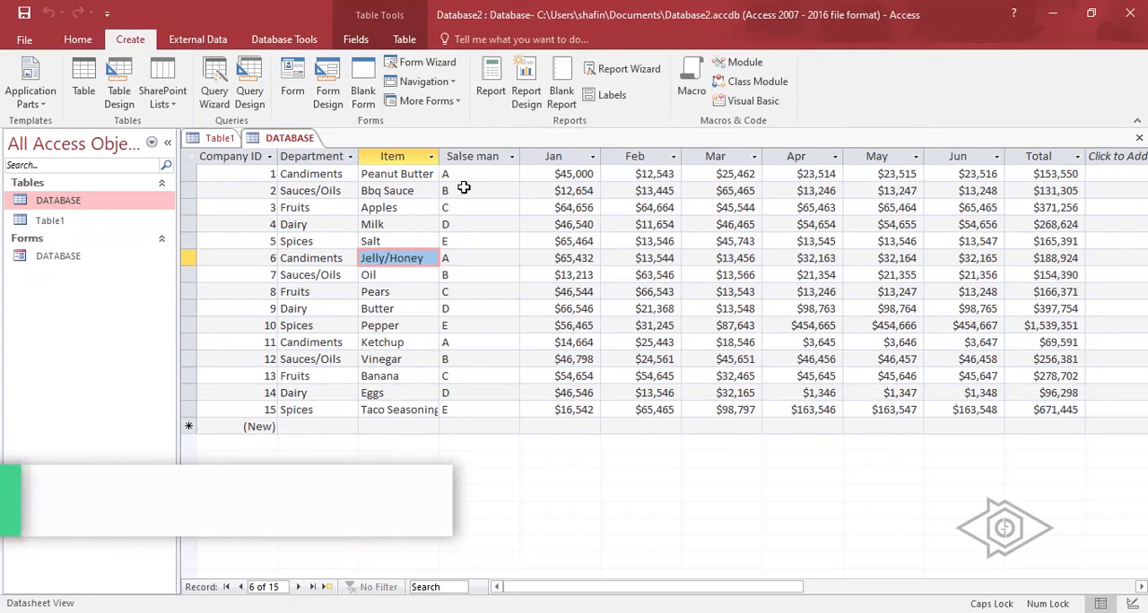
click(440, 106)
click(439, 200)
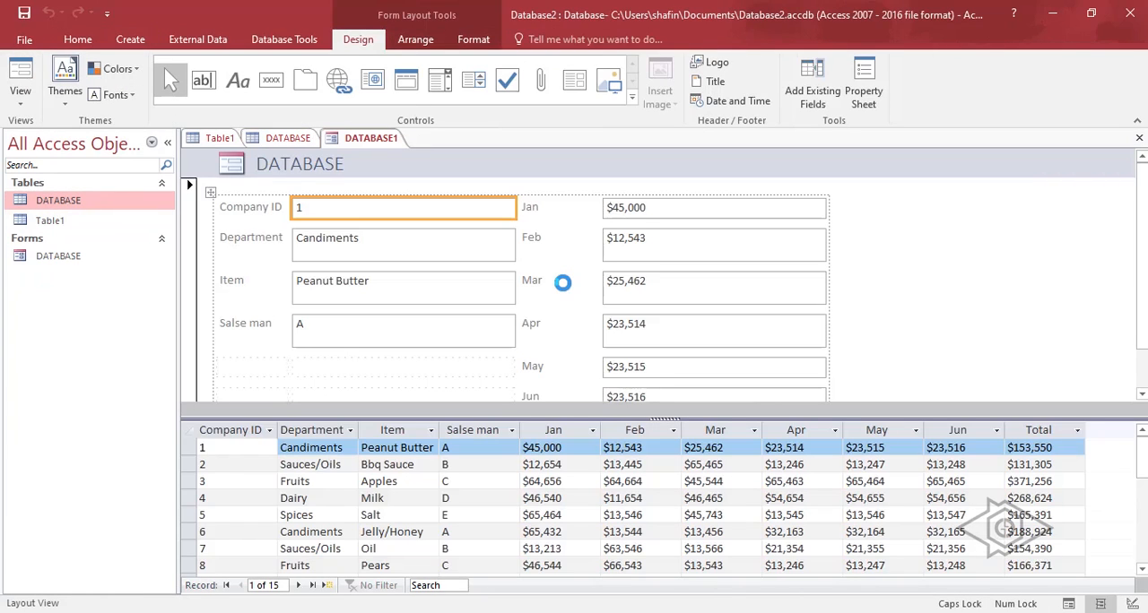
Browse several records through the datasheet half of the split form, and close the form.
scroll(627, 292, down, 1)
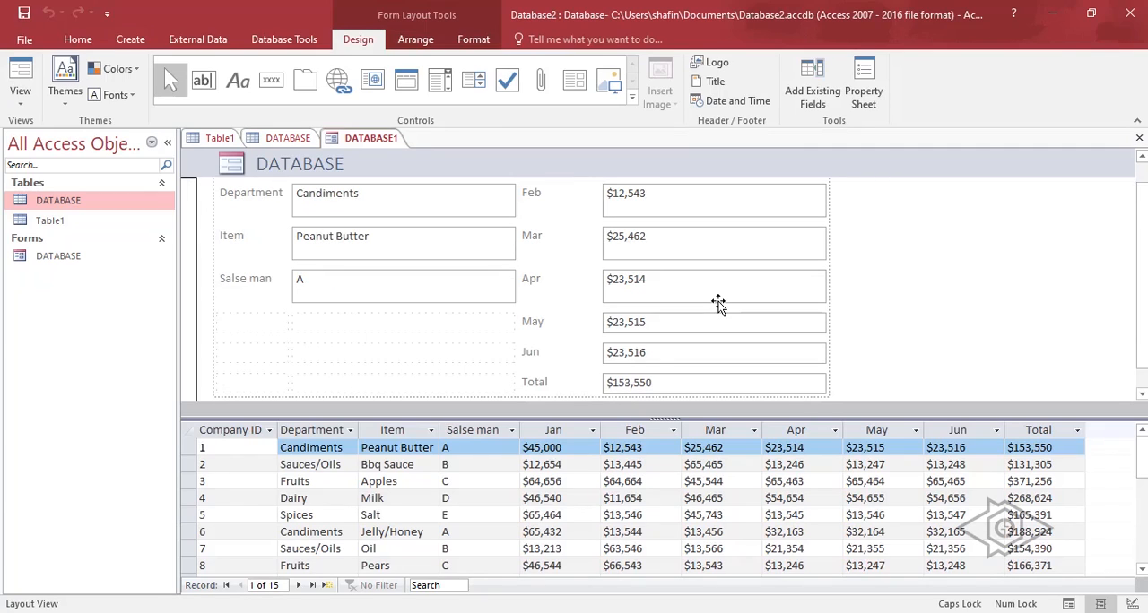
click(370, 199)
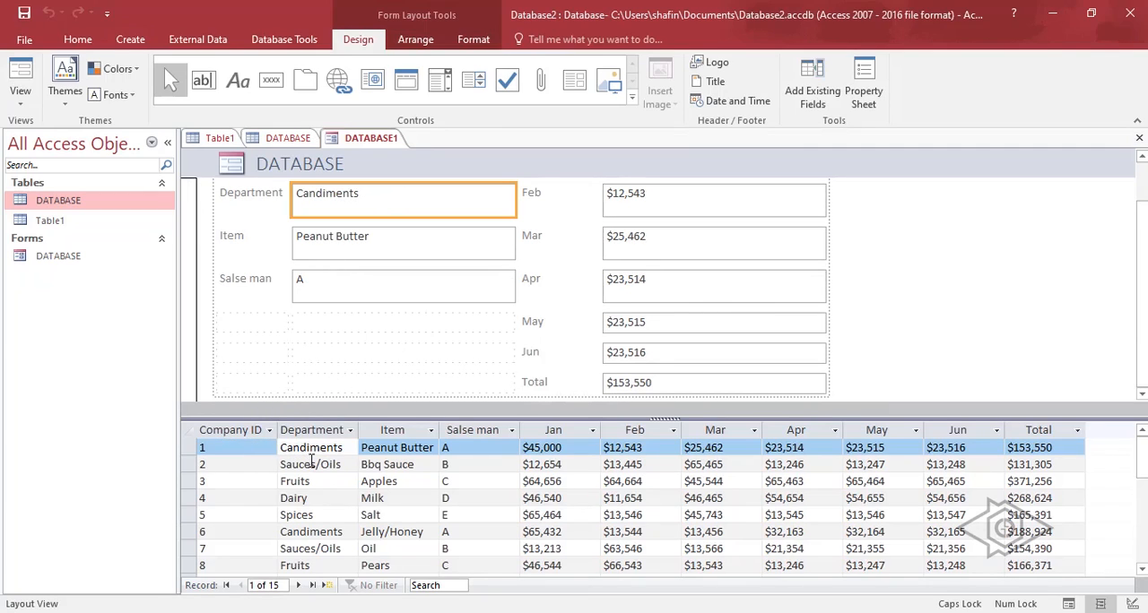
click(311, 463)
click(253, 484)
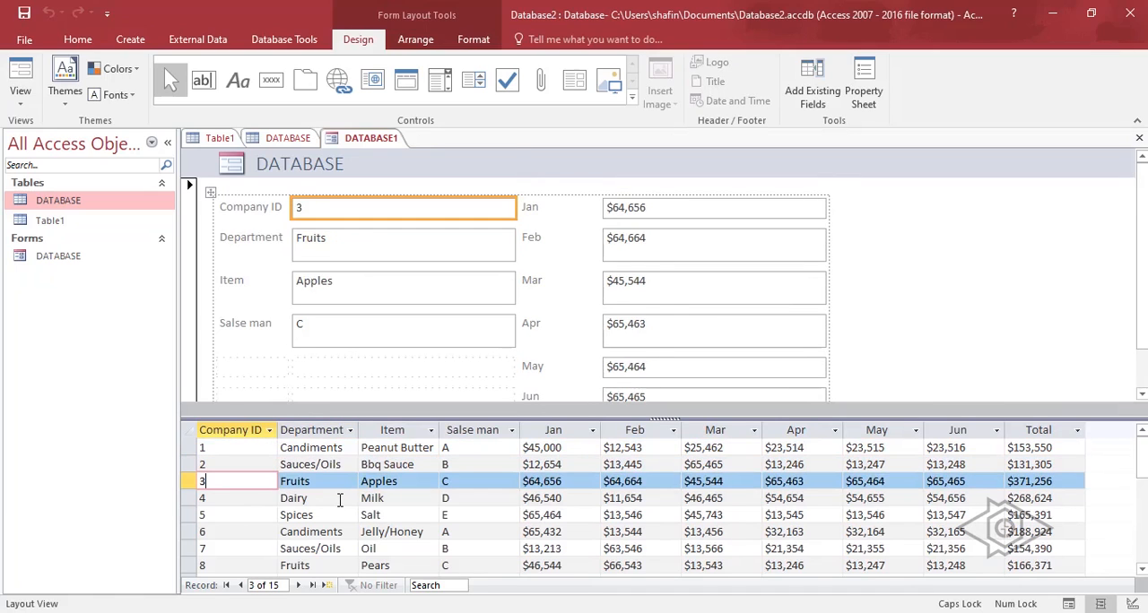
click(340, 499)
click(322, 531)
click(330, 550)
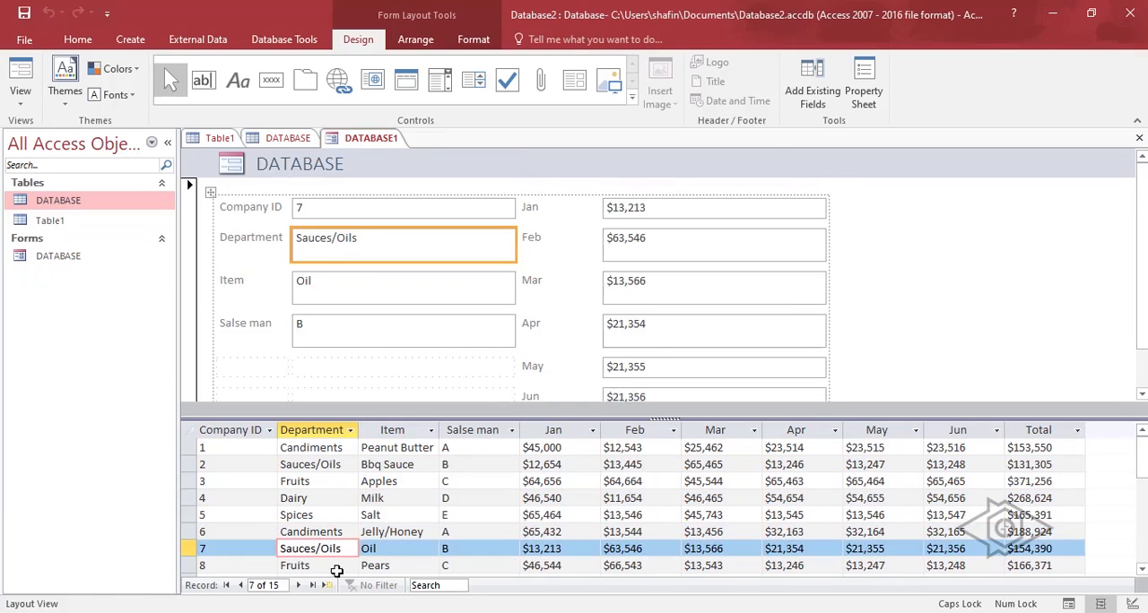
click(336, 566)
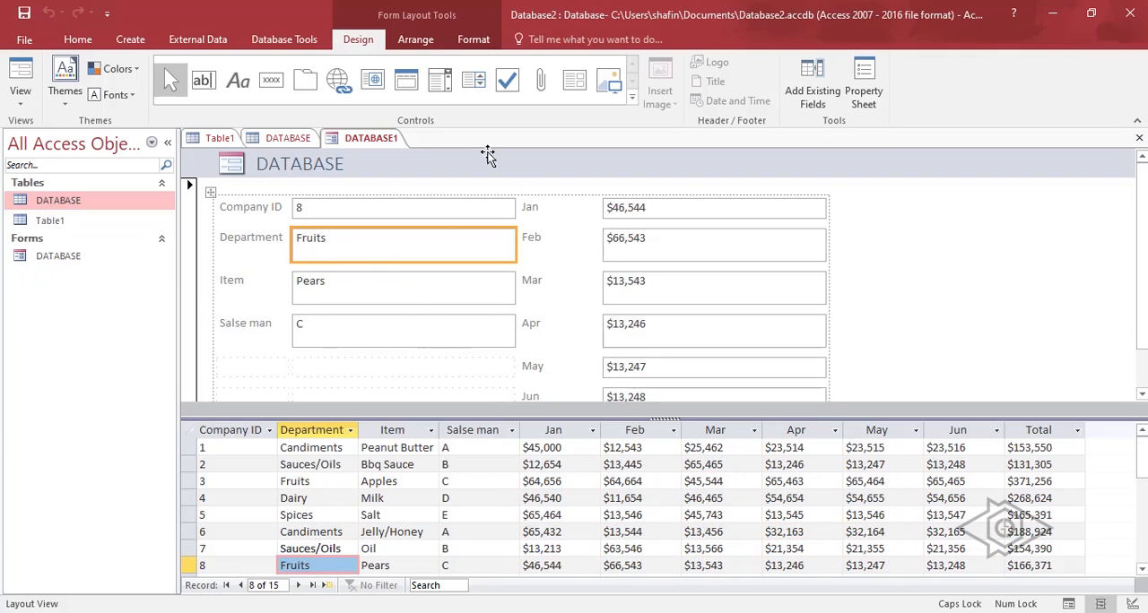
right_click(395, 141)
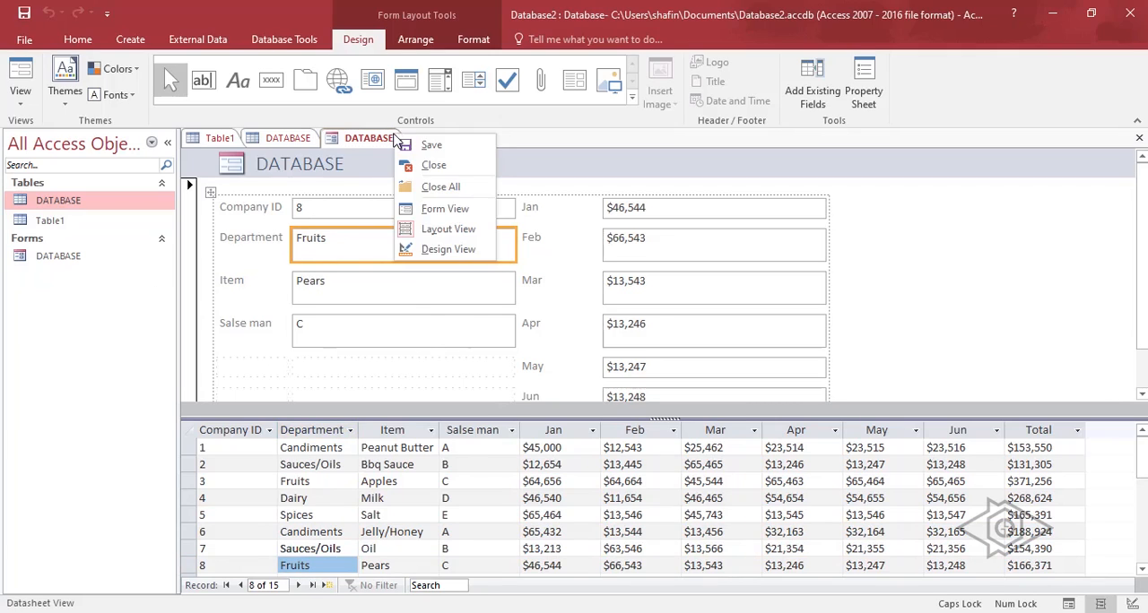
click(433, 165)
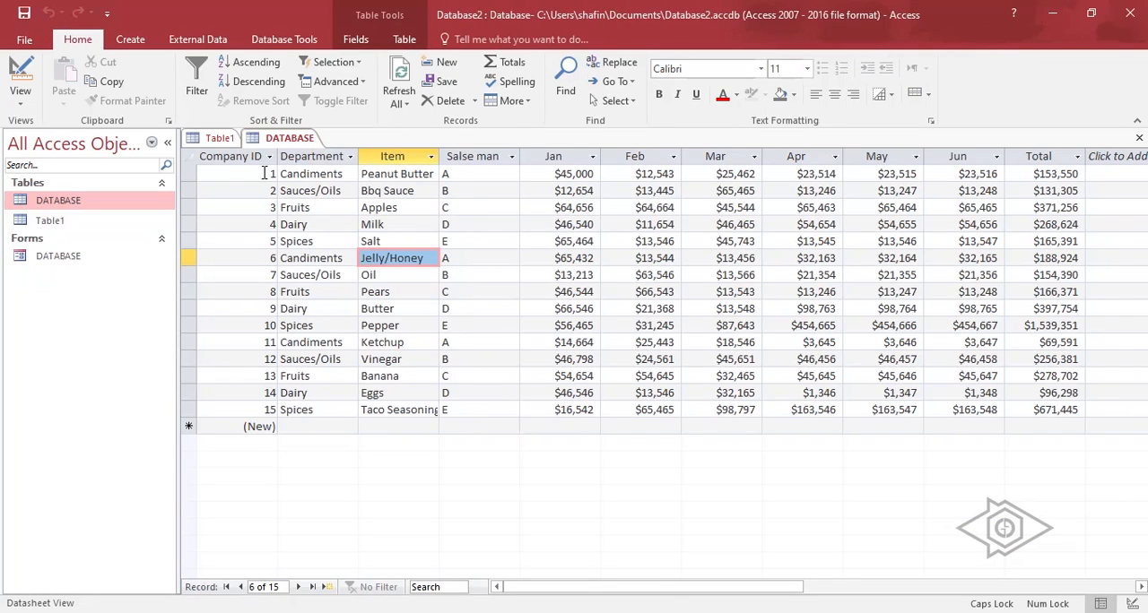
click(486, 231)
click(513, 291)
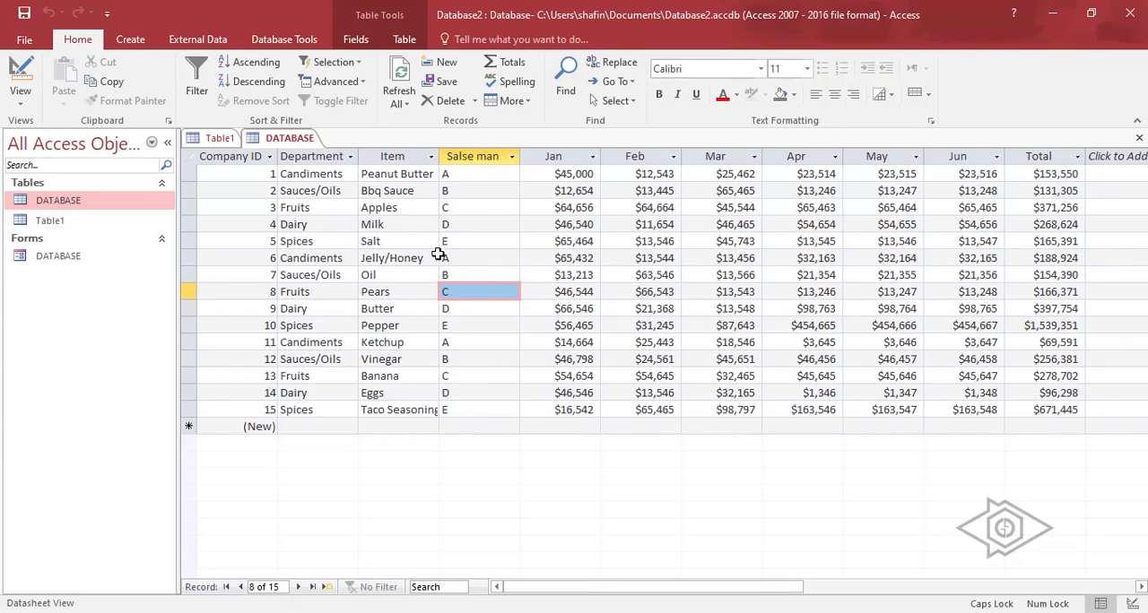
click(474, 228)
click(373, 209)
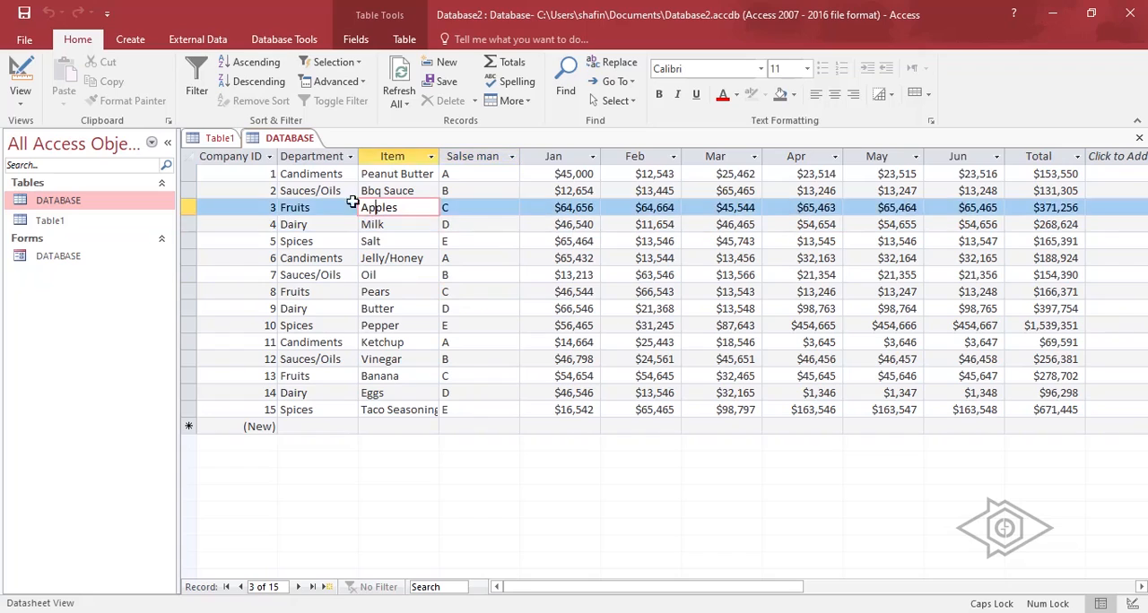
click(272, 174)
Create a basic report from the DATABASE table and look over its records and columns.
click(129, 36)
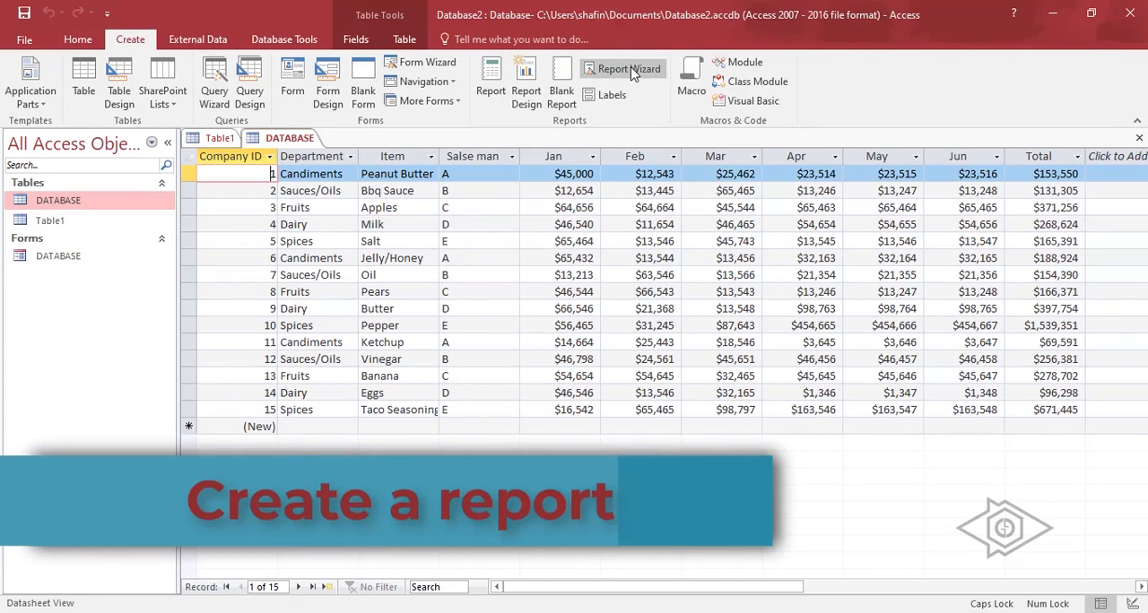
click(491, 90)
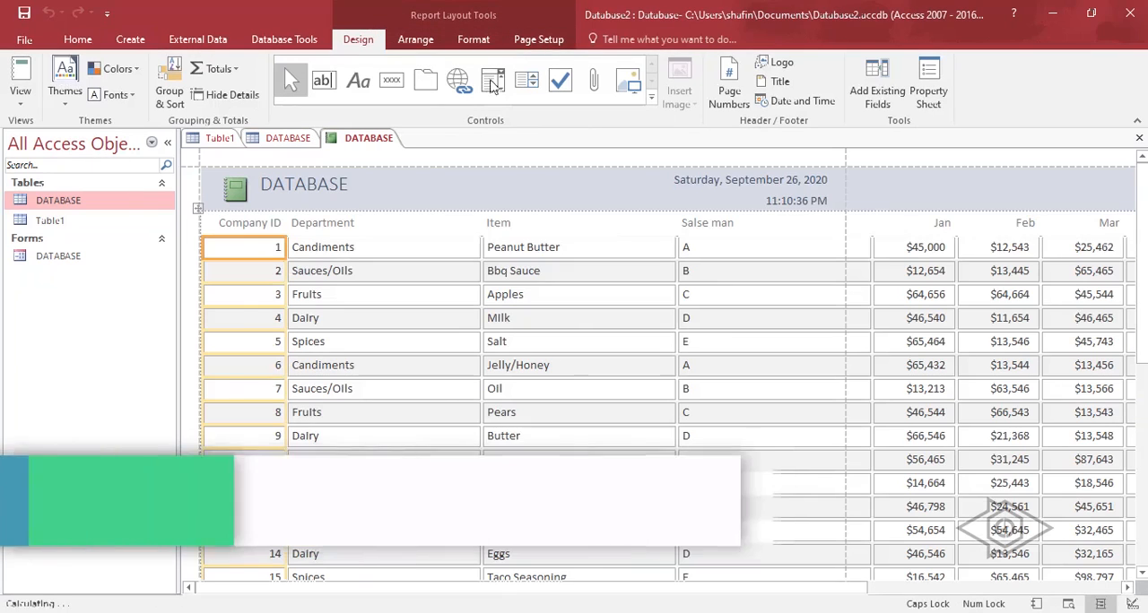
scroll(633, 357, down, 2)
scroll(633, 357, up, 2)
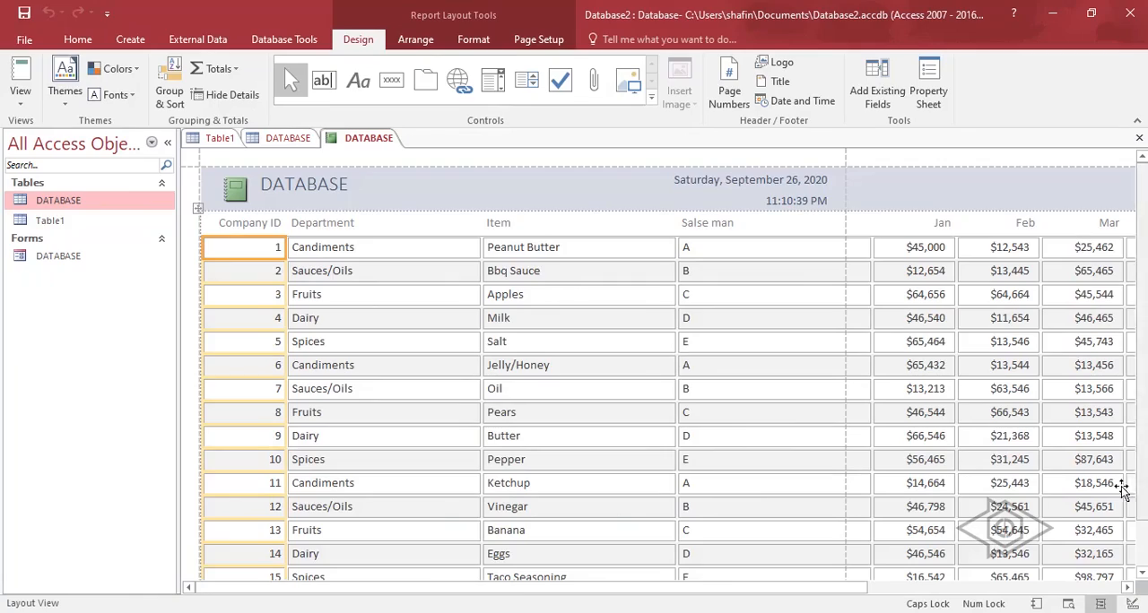
drag(818, 587, 569, 559)
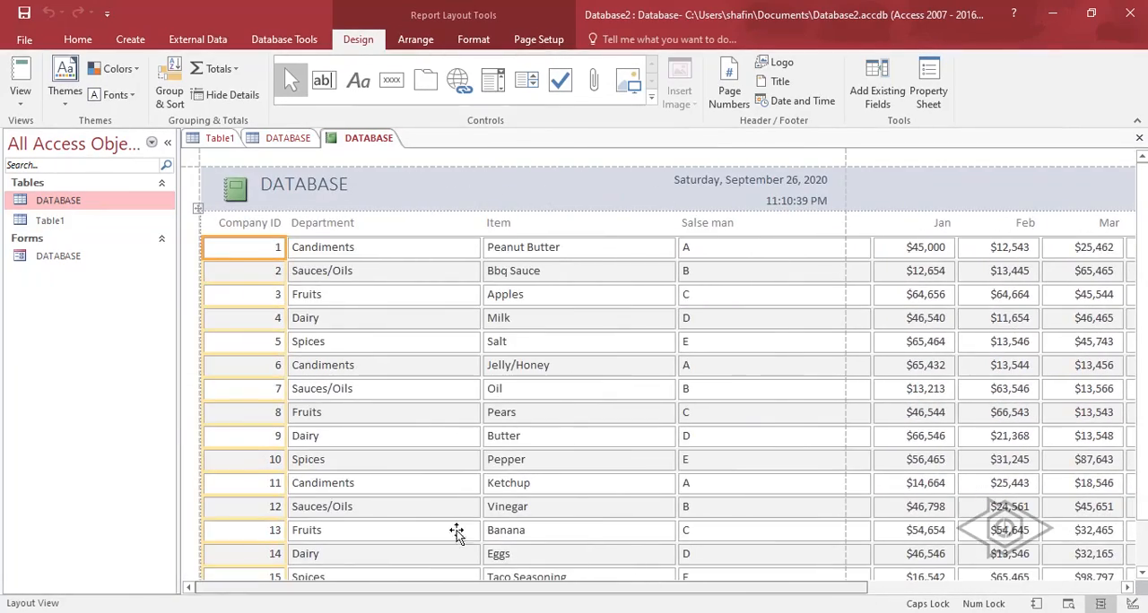
Close the basic DATABASE report without saving it.
right_click(387, 139)
click(412, 161)
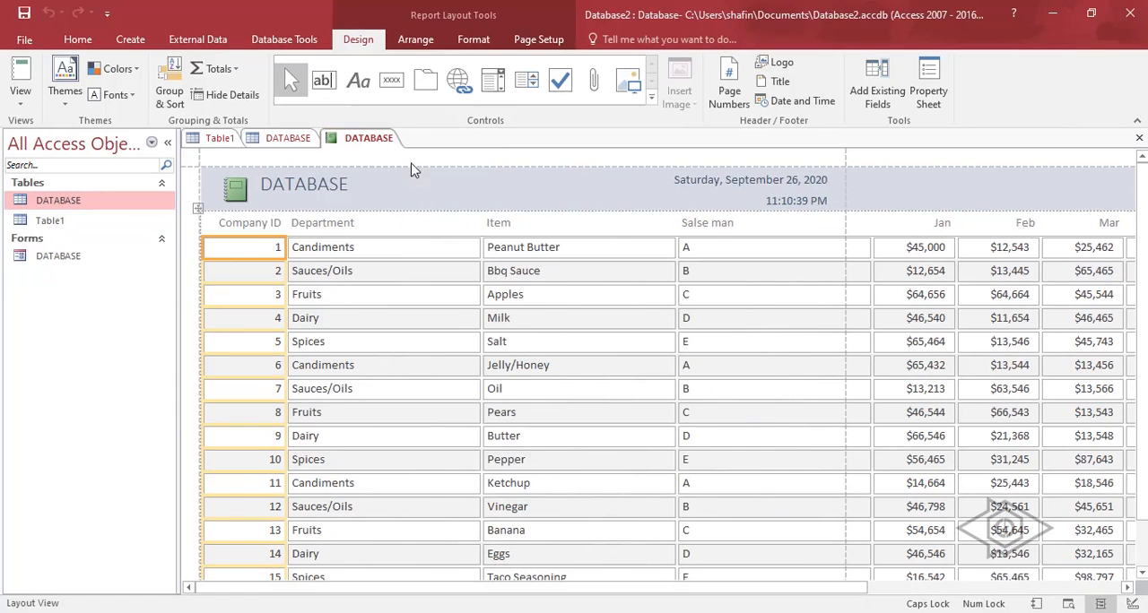
click(573, 364)
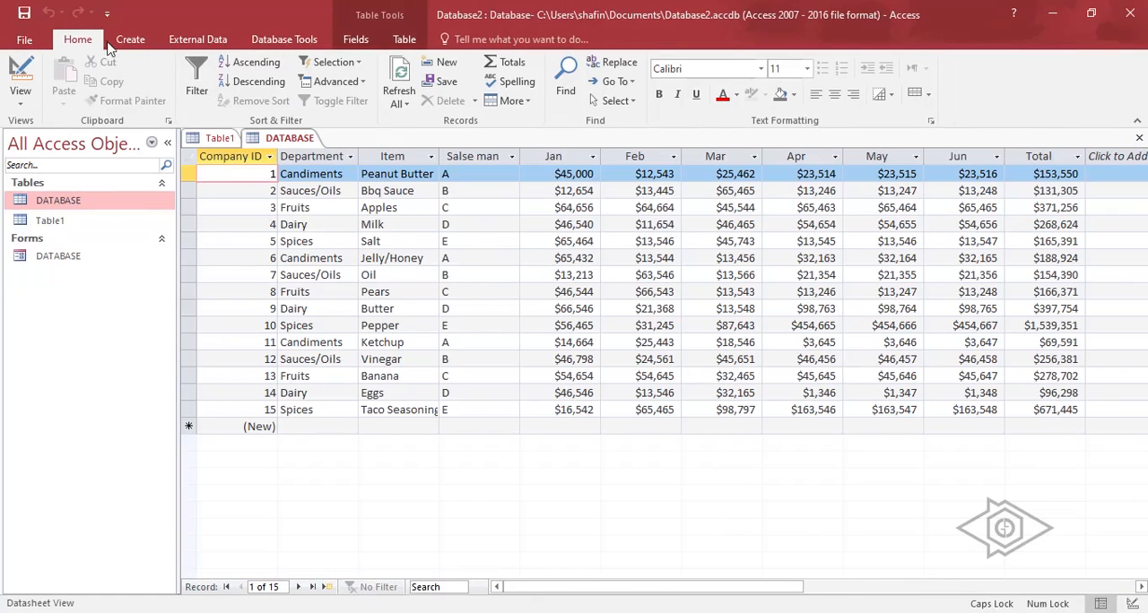
Start the Report Wizard for the DATABASE table and add all available fields to the report.
click(130, 39)
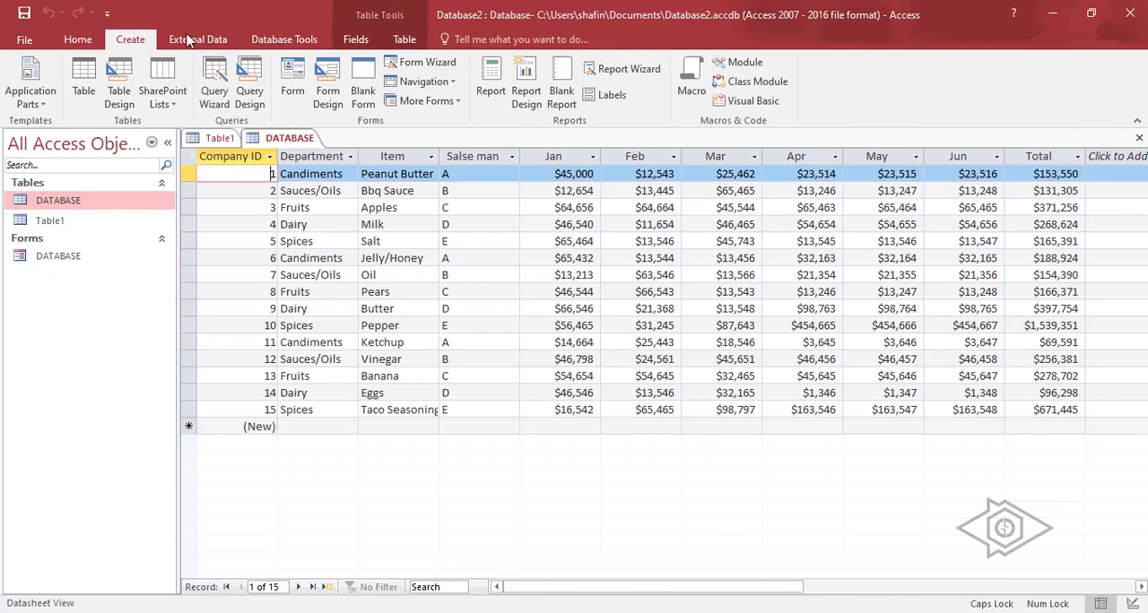
click(628, 69)
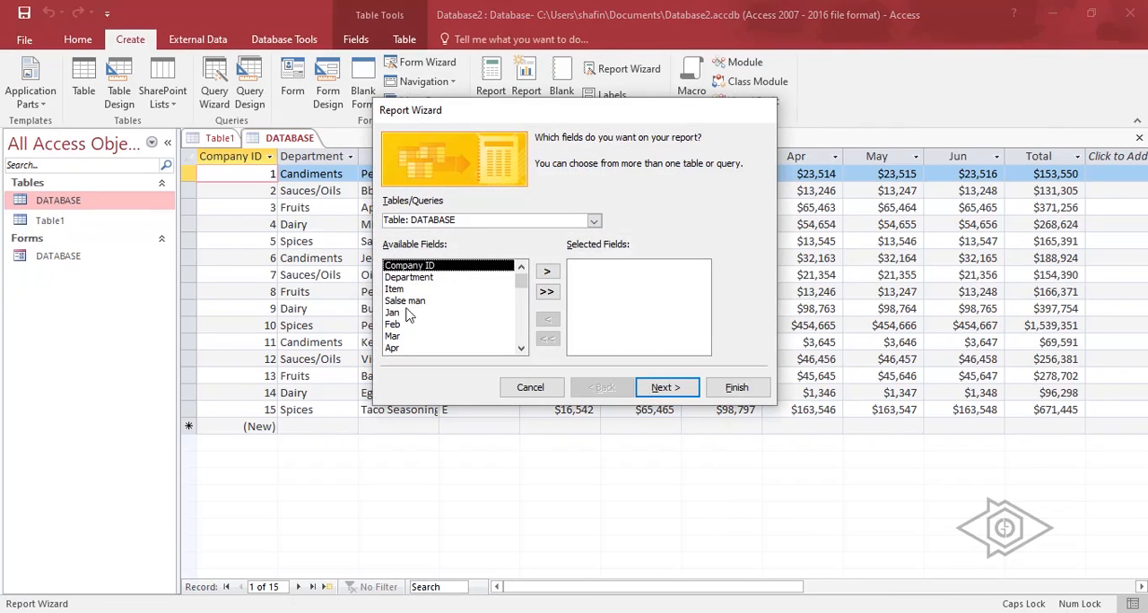
click(547, 271)
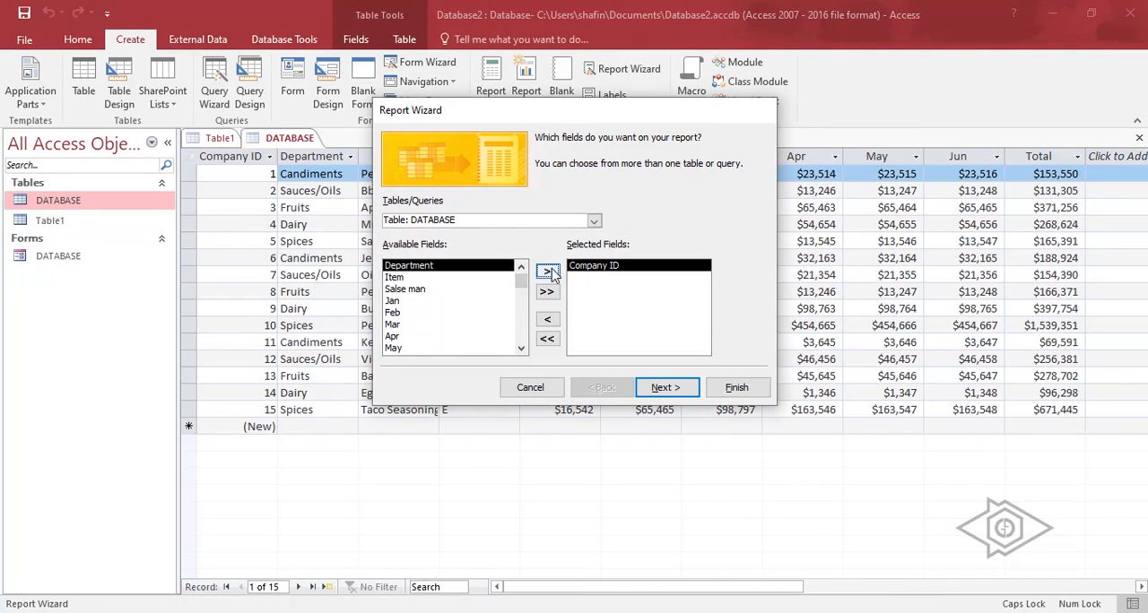
click(401, 279)
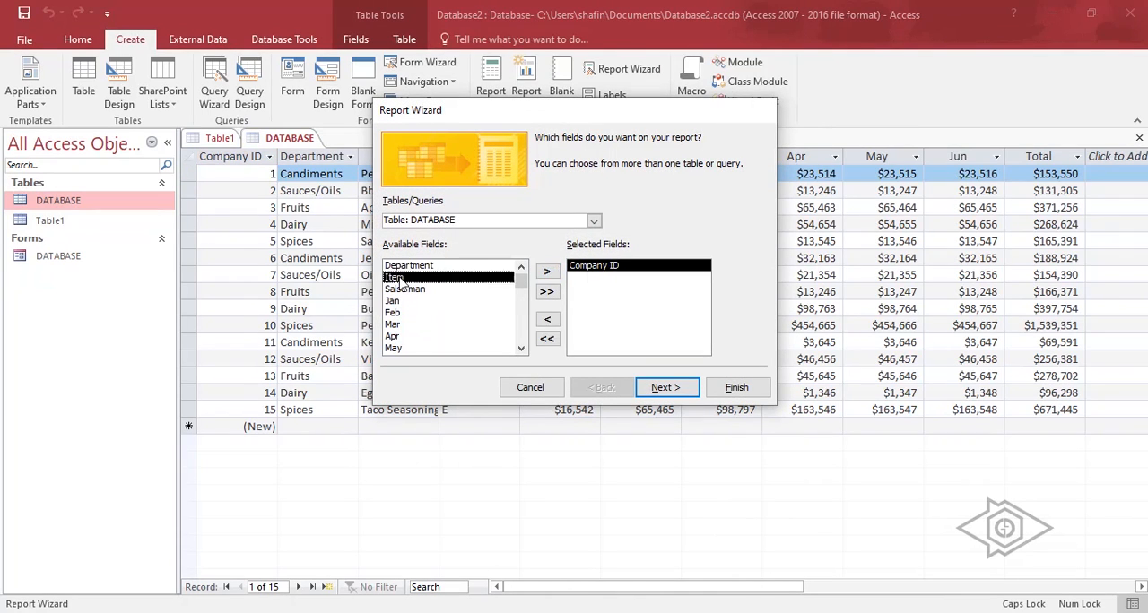
click(546, 292)
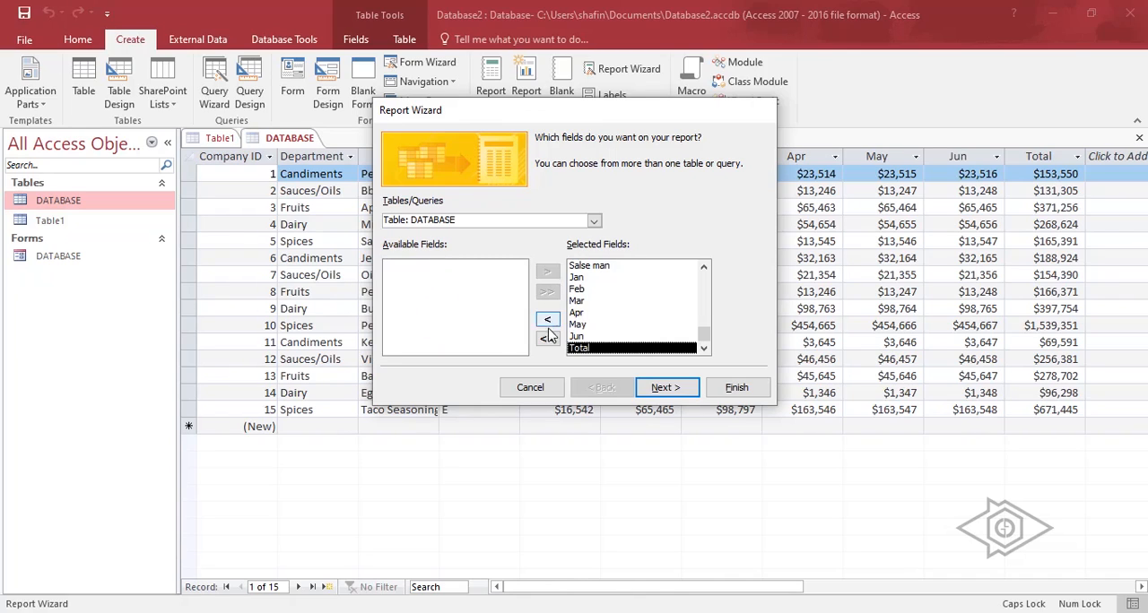
Replace the report's selected fields with Company ID, Item, Salse man and Jan.
click(546, 339)
click(546, 271)
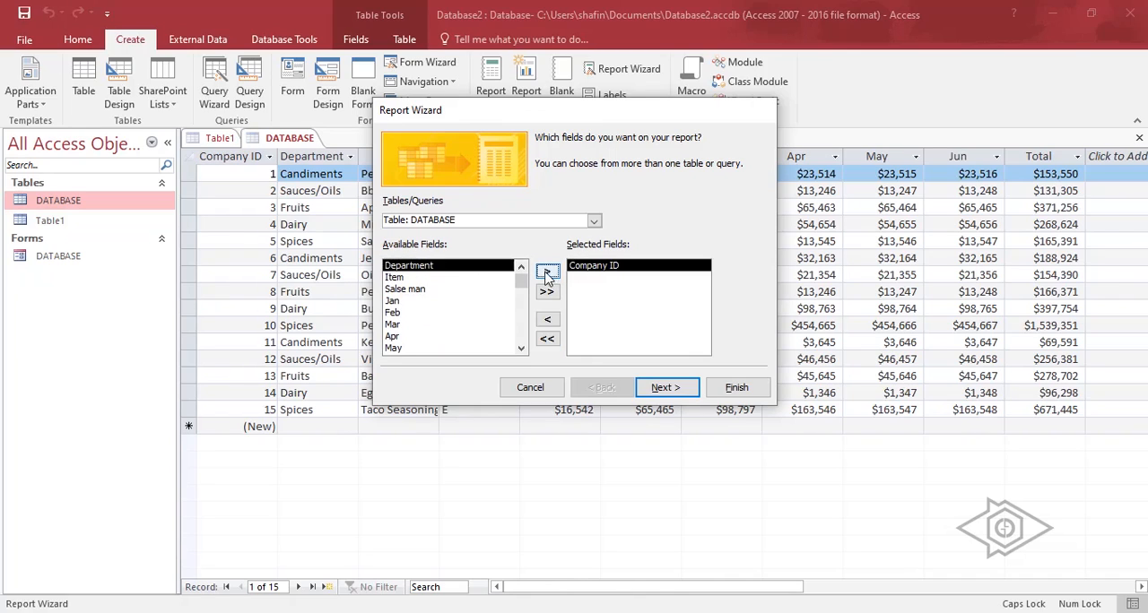
click(438, 279)
click(546, 271)
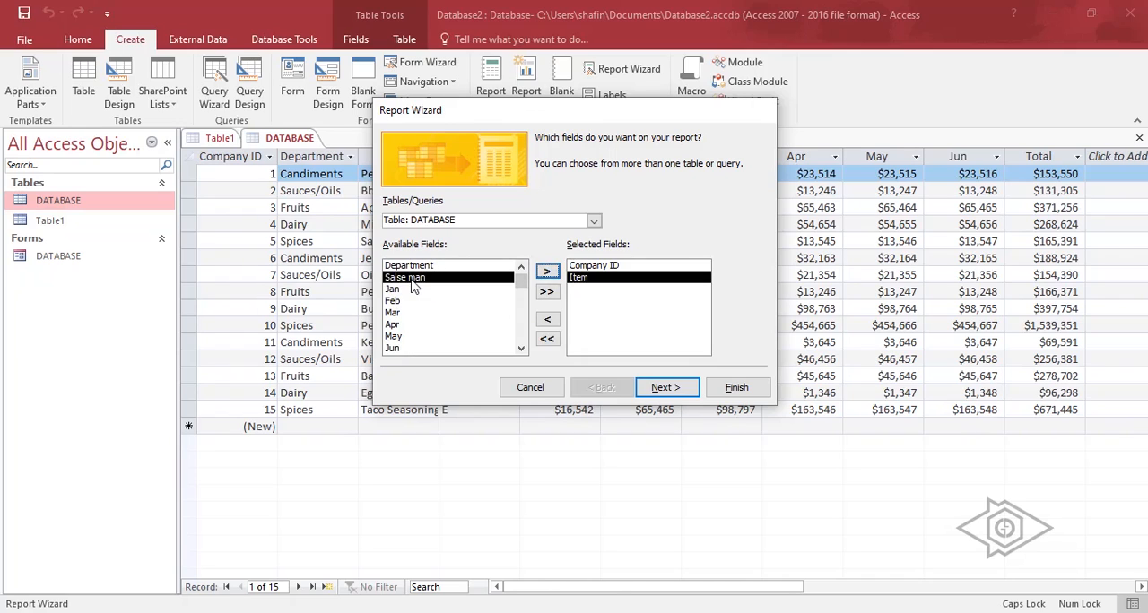
click(546, 270)
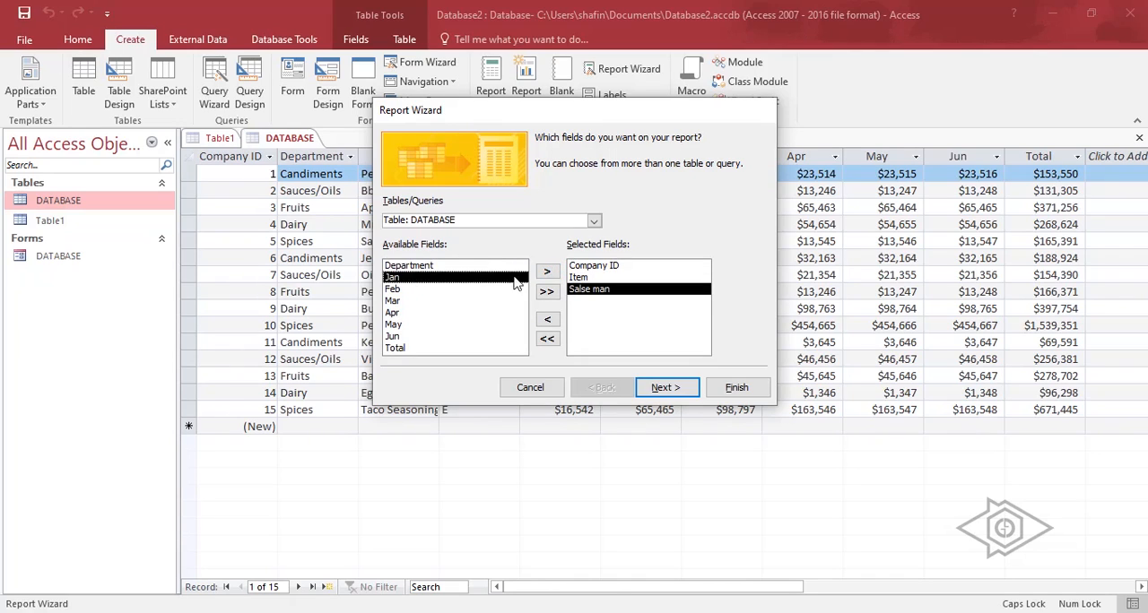
click(546, 271)
Finish the report without grouping or sorting, using the Tabular layout in Portrait orientation, and preview it.
click(663, 387)
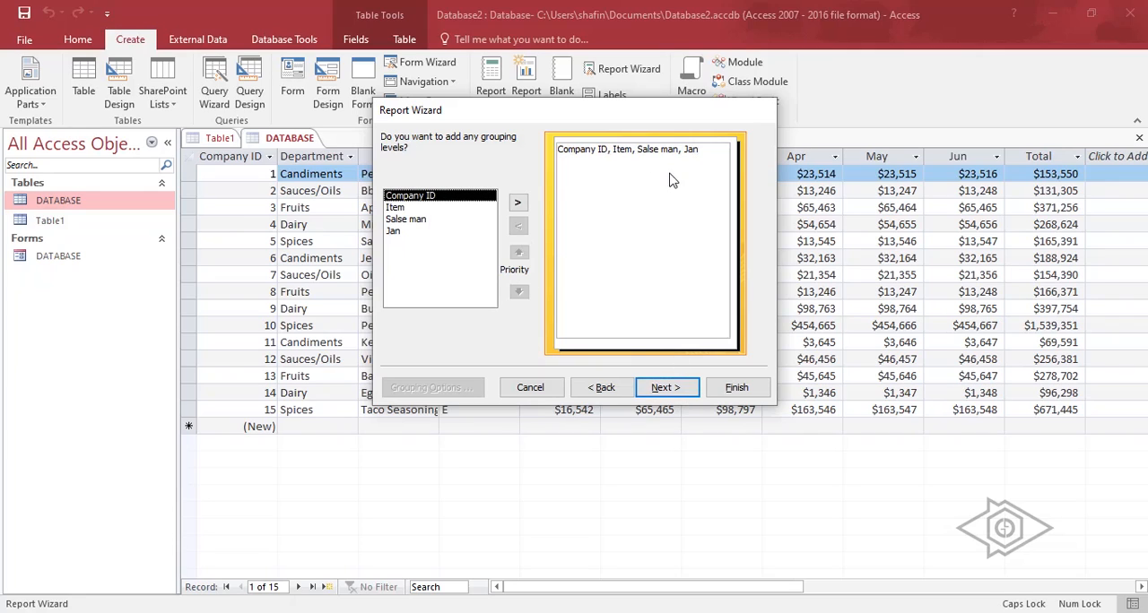
click(668, 388)
click(668, 388)
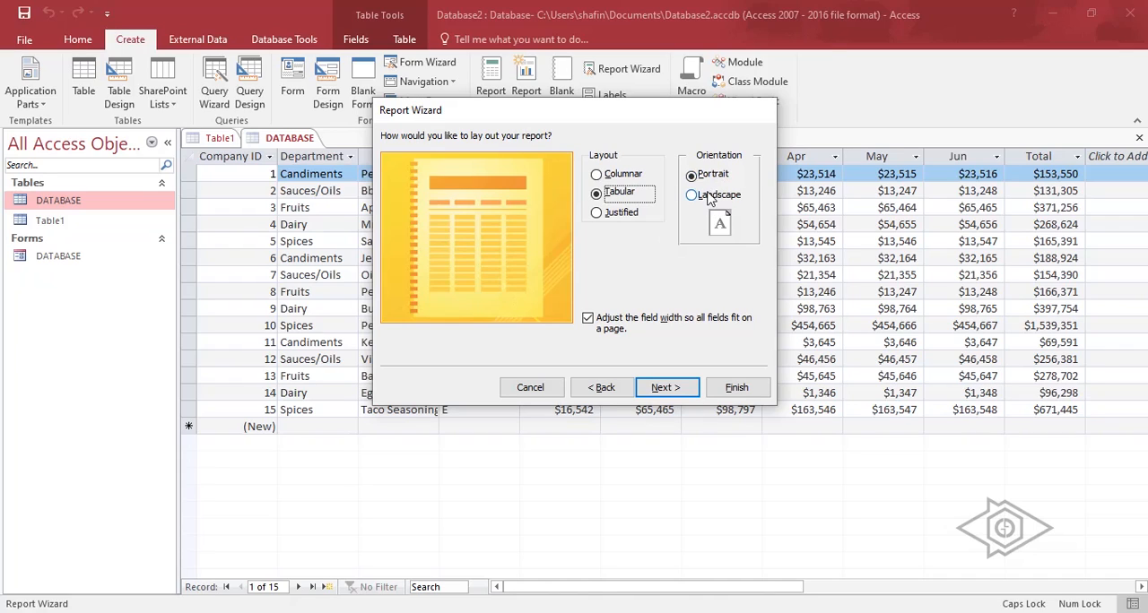
click(666, 387)
click(736, 388)
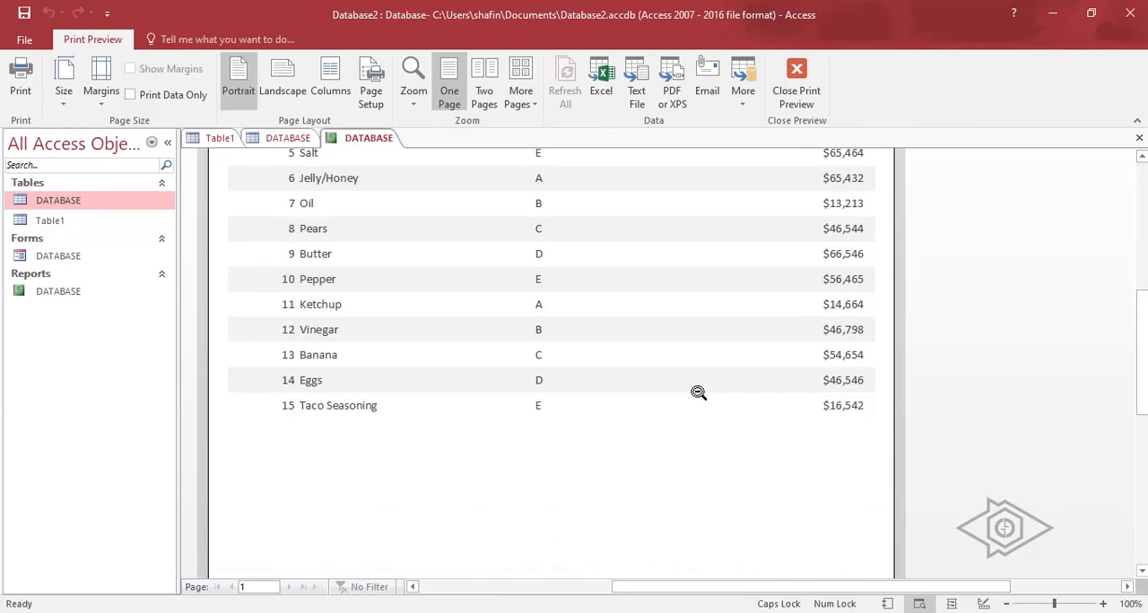
View the print settings for the DATABASE report and close them without printing.
click(34, 88)
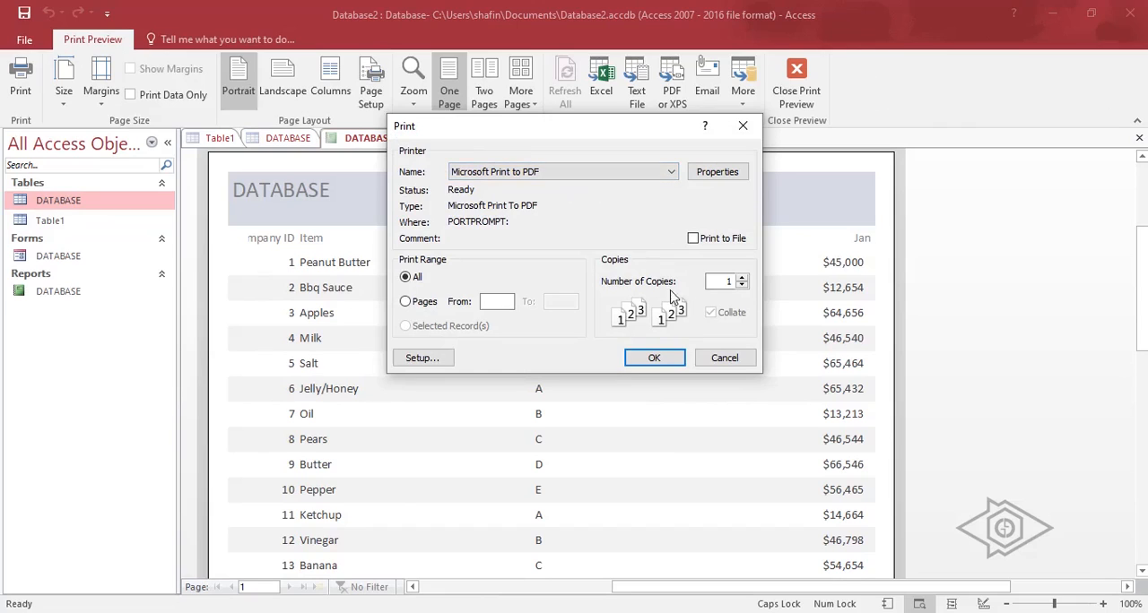
click(743, 127)
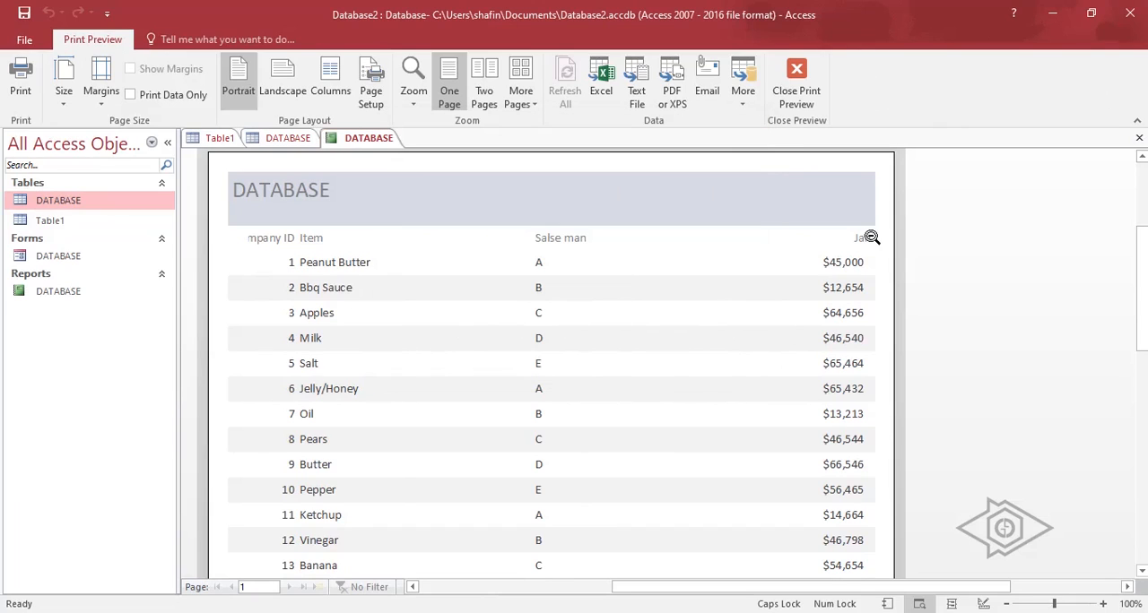